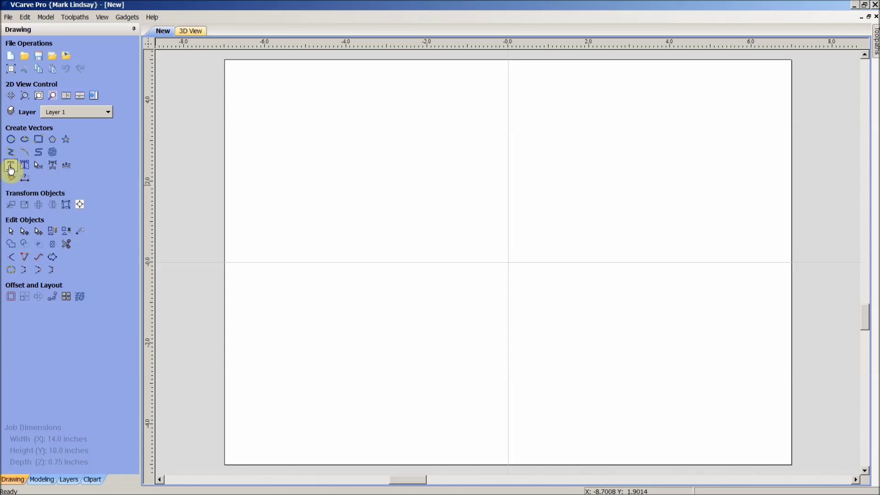
- Open the Create Text form on the blank 14 x 10 inch job
left_click(10, 167)
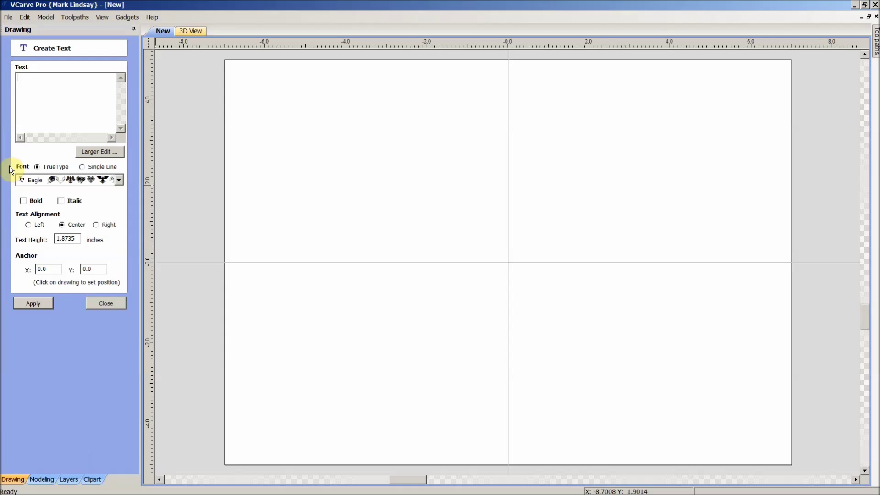
- Set the Create Text font to Wingdings and focus the text box
left_click(119, 180)
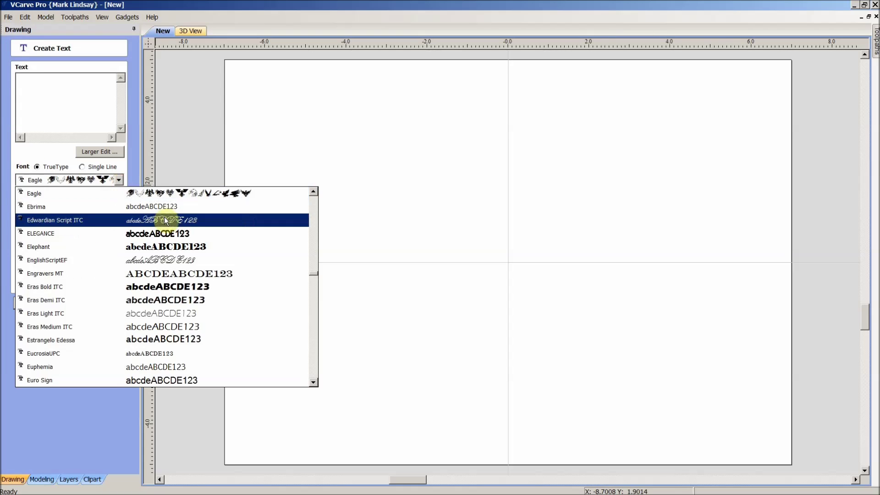
left_click_drag(314, 274, 313, 375)
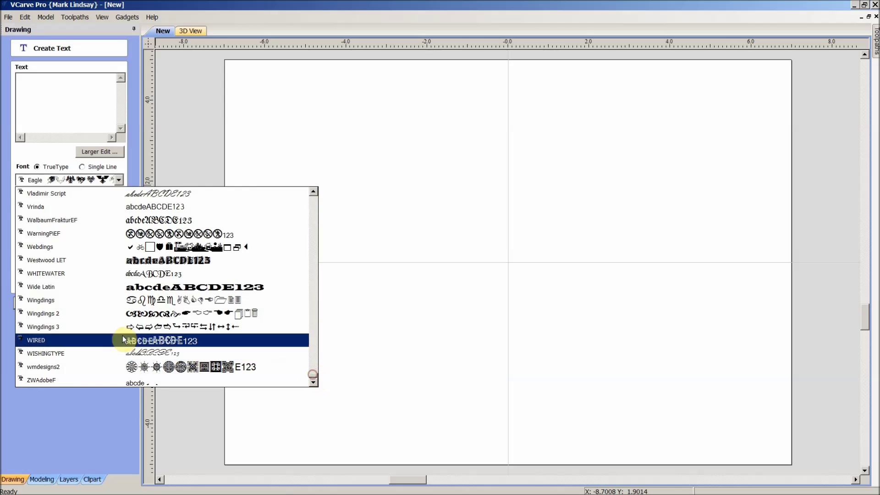
left_click(153, 300)
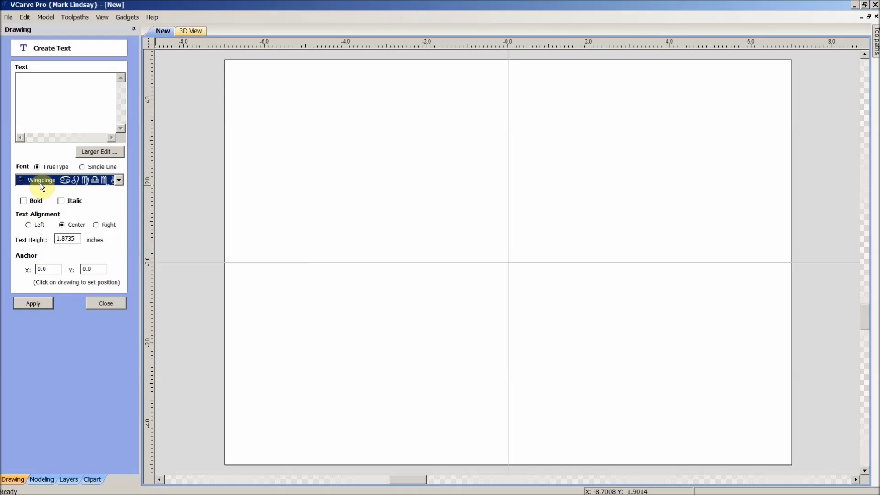
left_click(54, 112)
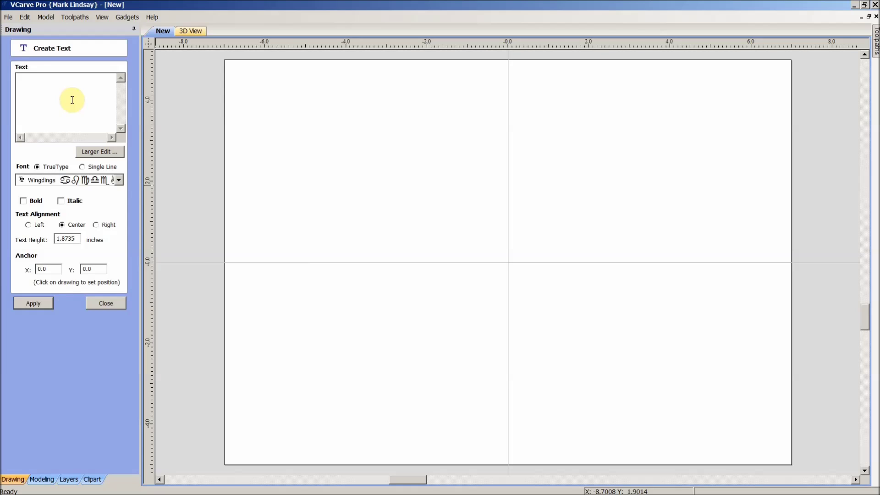
left_click(42, 97)
- Browse the Start menu app list, expanding the Accessories and System Tools folders
mouse_move(12, 493)
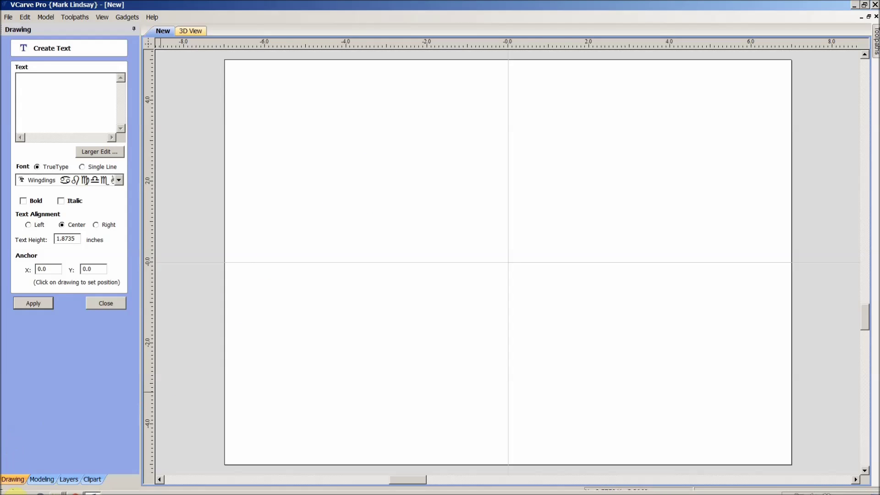
left_click(11, 489)
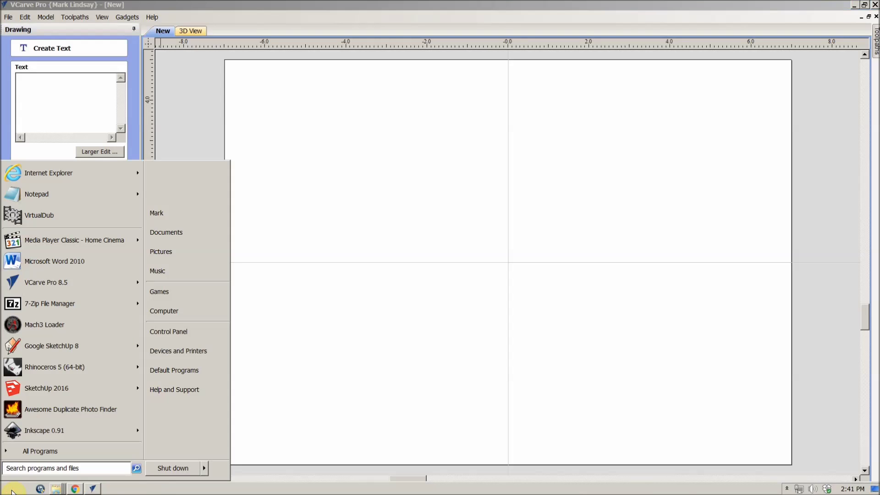
left_click(37, 450)
scroll(46, 380, "up", 1)
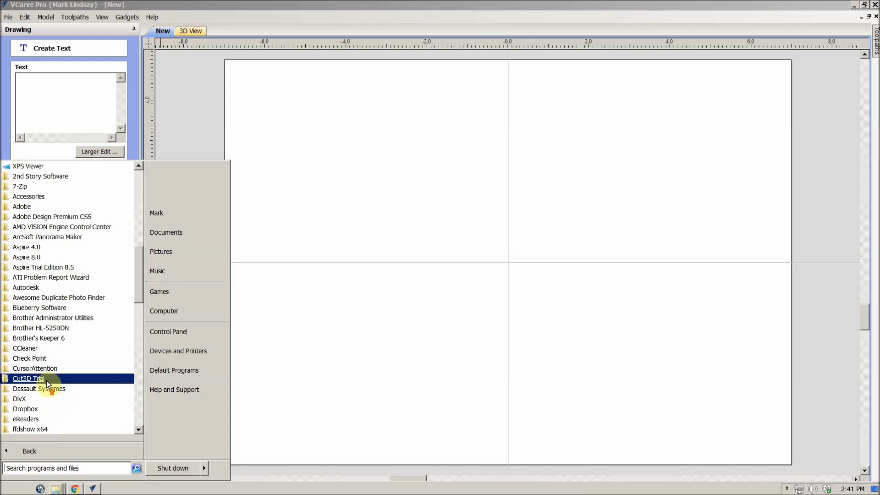
left_click(29, 198)
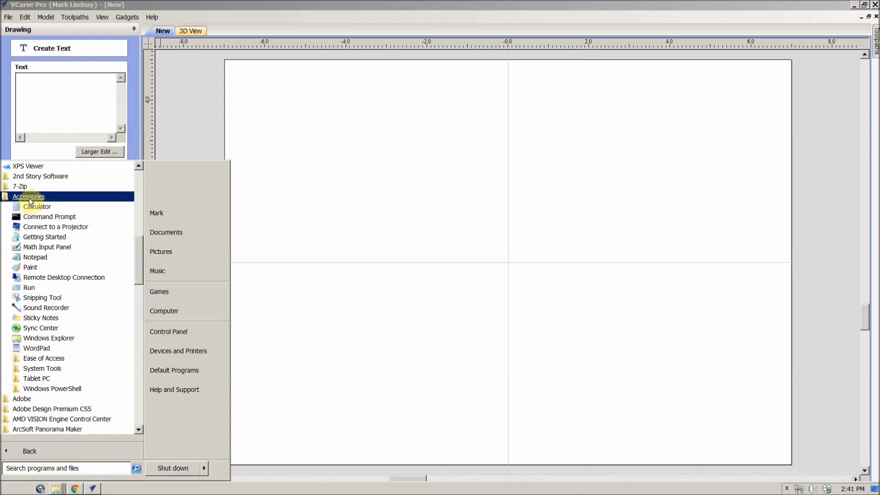
left_click(42, 368)
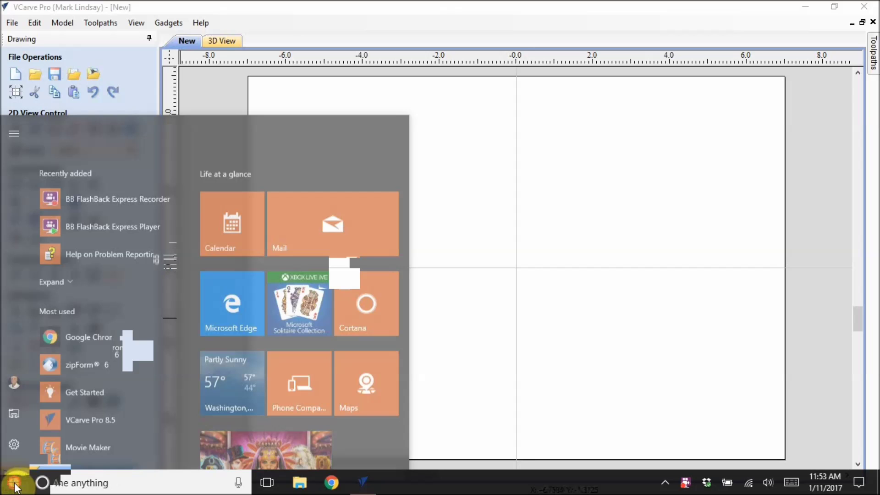
- Launch Character Map from the Windows Accessories group
left_click(14, 484)
scroll(126, 321, "down", 5)
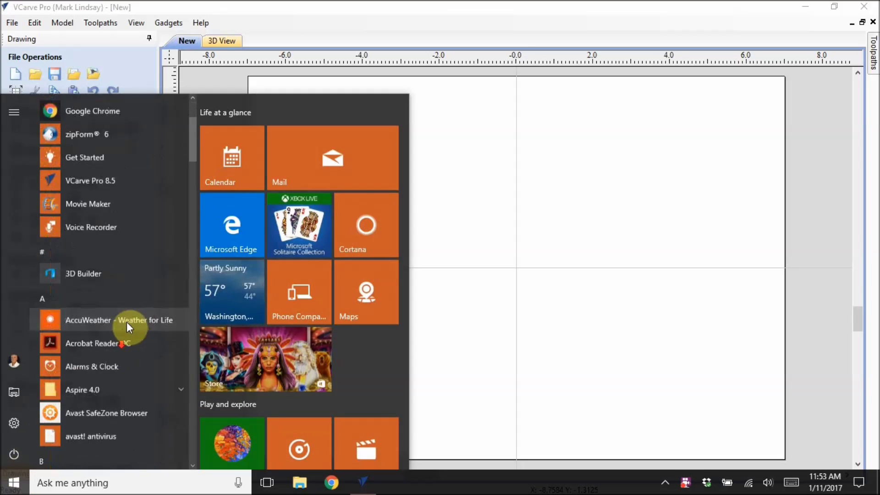
left_click_drag(193, 164, 177, 406)
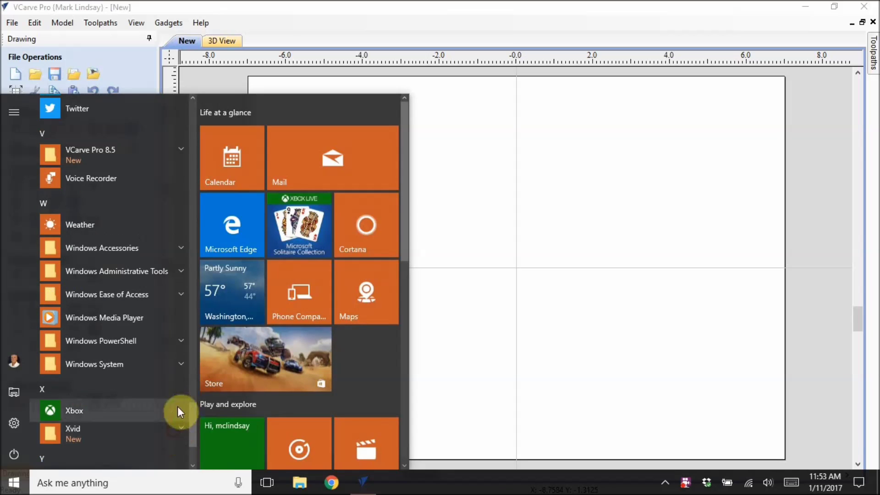
left_click(118, 248)
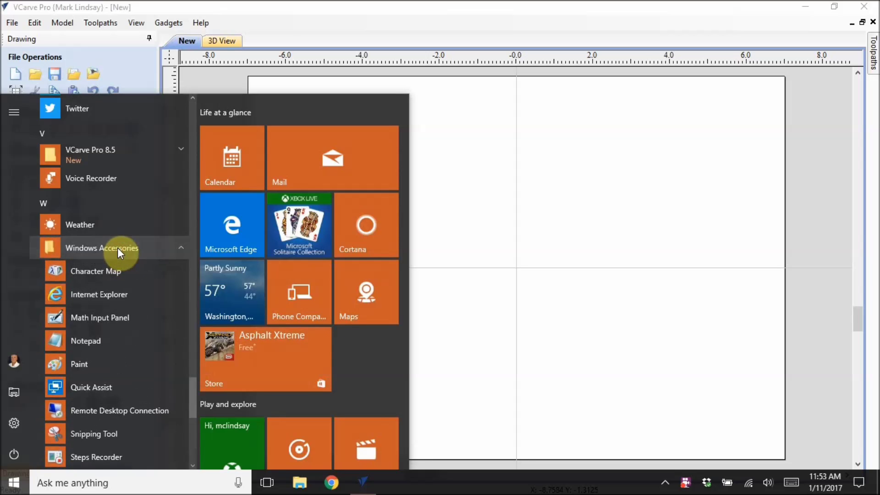
left_click(97, 273)
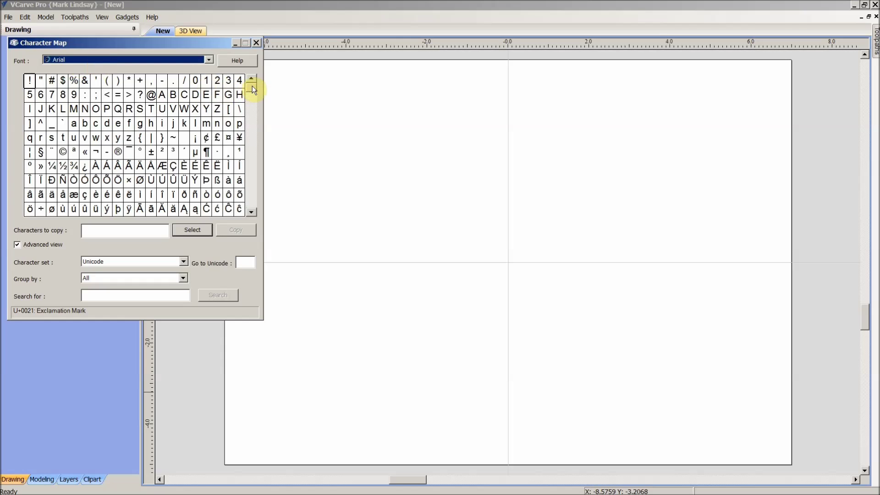
- Switch Character Map's font from Arial to Wingdings
mouse_move(252, 86)
left_mouse_down()
mouse_move(255, 191)
mouse_move(249, 83)
left_mouse_up()
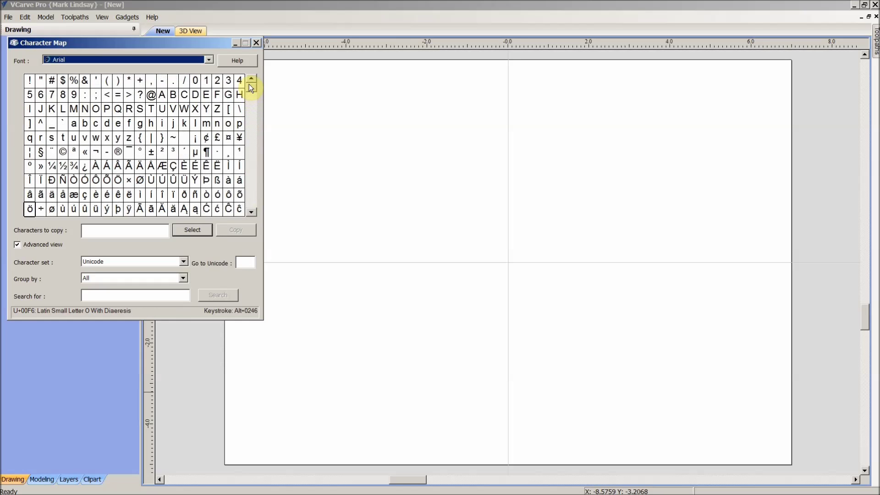
left_click(209, 59)
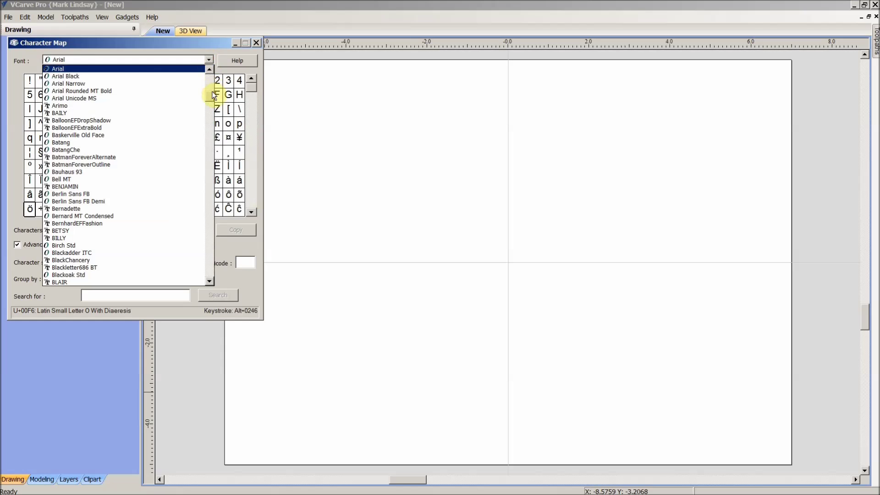
left_click_drag(210, 94, 209, 271)
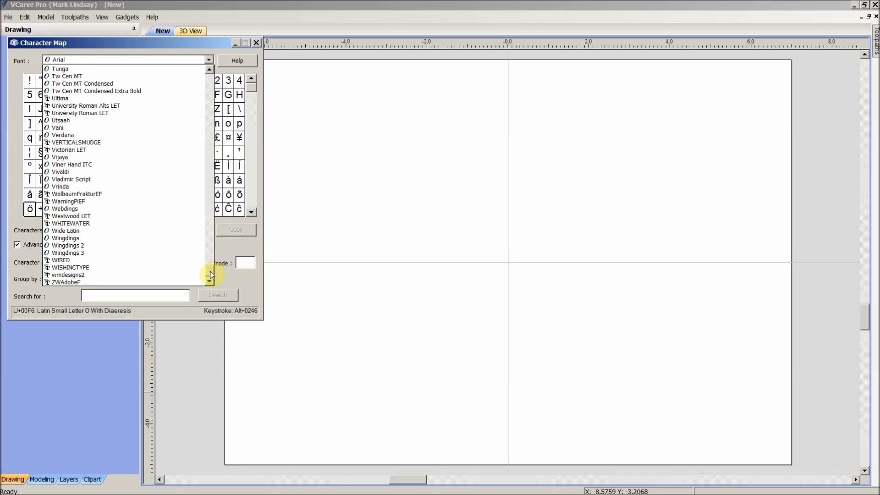
left_click(68, 239)
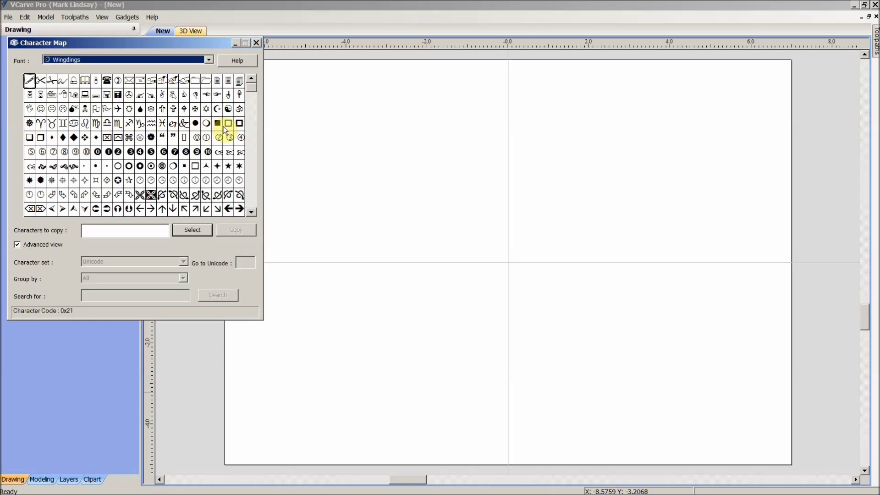
- Copy the Wingdings left outline arrow (0xEF) to the clipboard and return to VCarve Pro
left_click(252, 213)
left_click(252, 213)
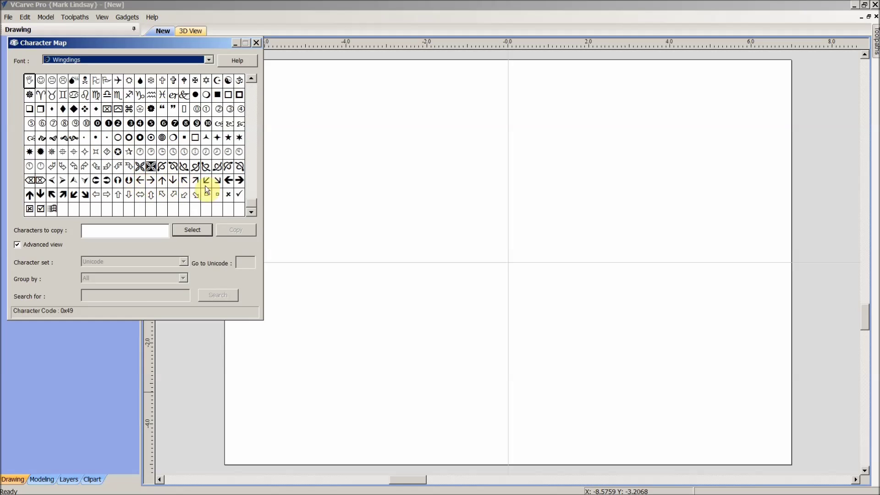
left_click(95, 194)
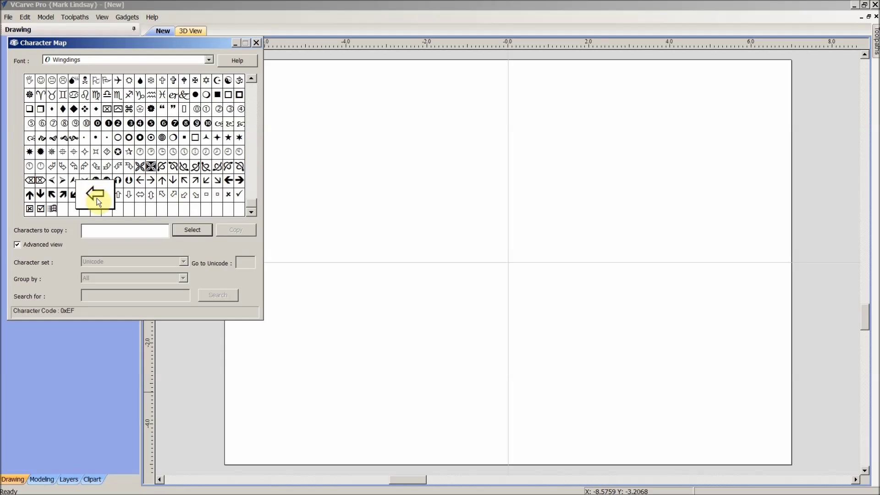
left_click(192, 231)
left_click(236, 229)
left_click(364, 3)
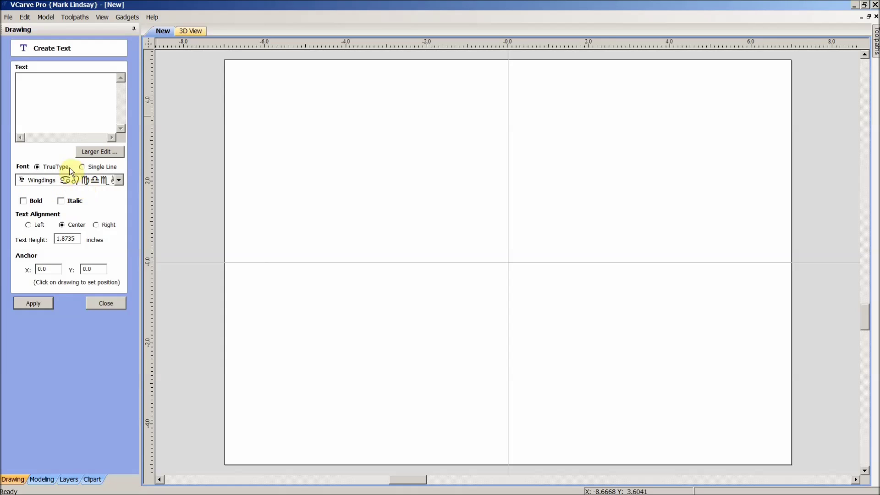
- Paste the arrow into the Create Text box, apply it and close the form
right_click(54, 86)
left_click(80, 126)
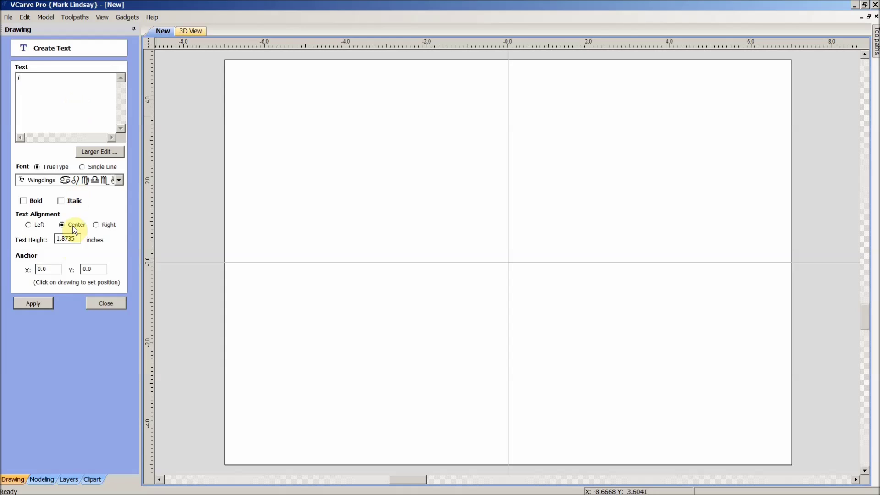
left_click(37, 304)
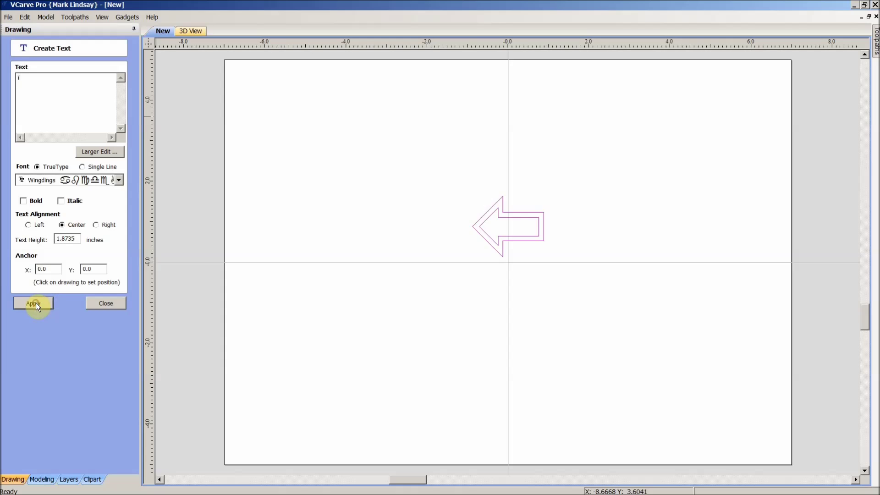
left_click(105, 303)
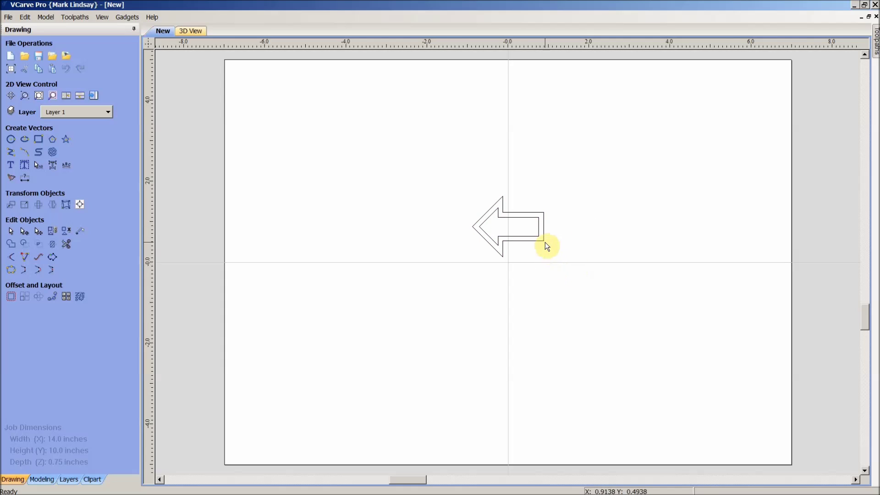
- Select the arrow text and open Fit Curves to Vectors with Straight Lines fitting
left_click(543, 241)
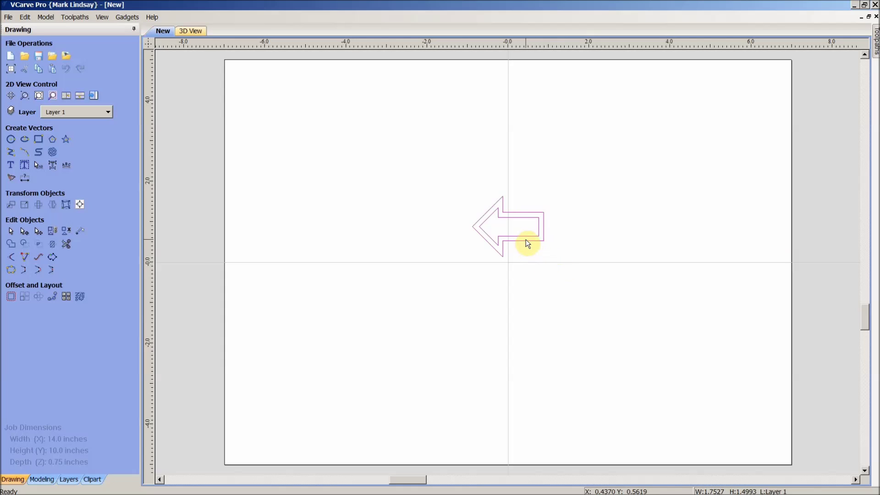
left_click(586, 235)
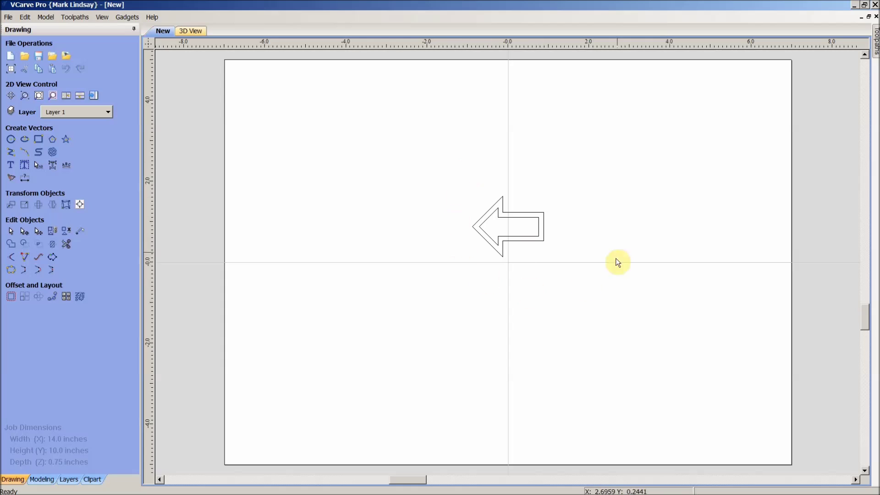
left_click(536, 222)
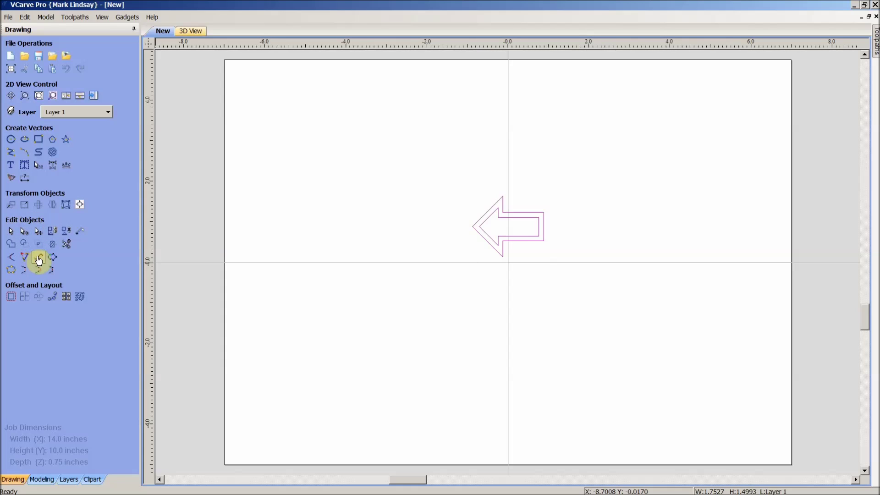
left_click(38, 257)
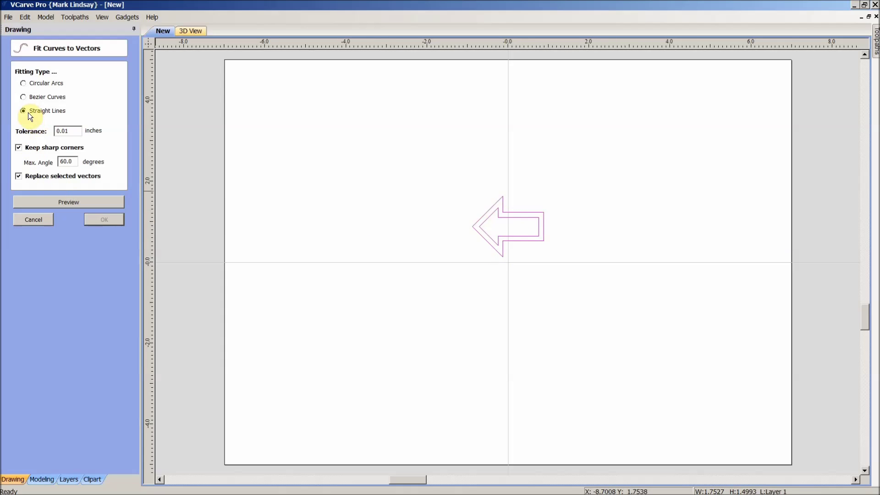
- Preview and apply the straight-line refit, then check the arrow's outer and inner outlines
left_click(75, 203)
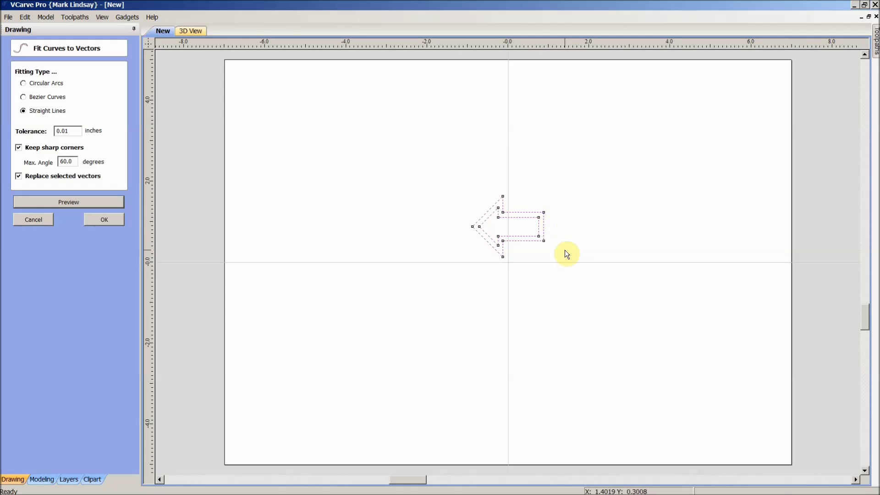
left_click(104, 220)
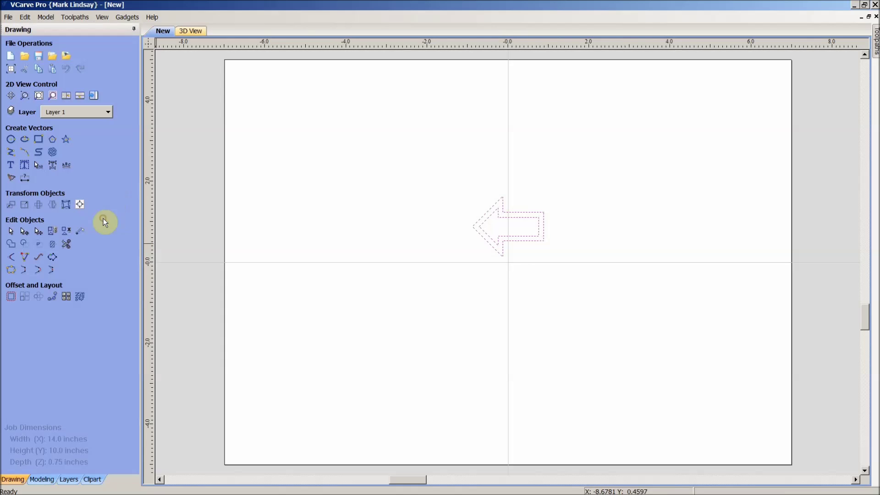
left_click(542, 268)
left_click(534, 242)
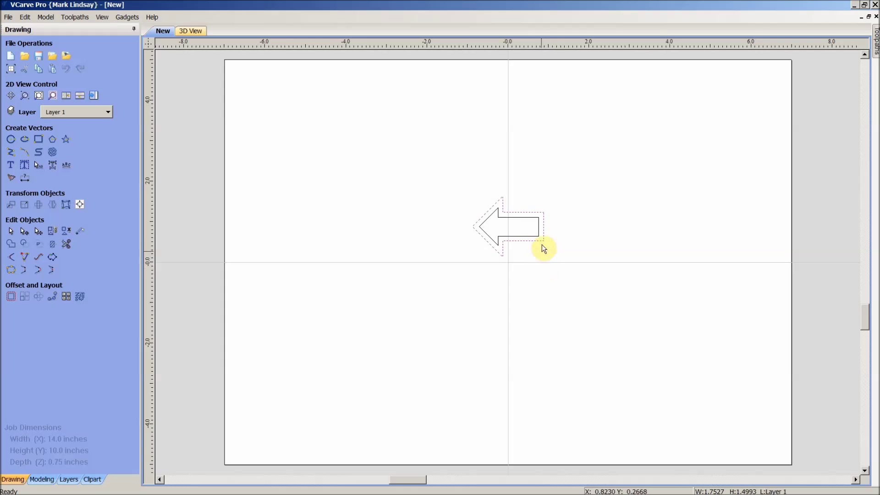
left_click(532, 222)
left_click(564, 277)
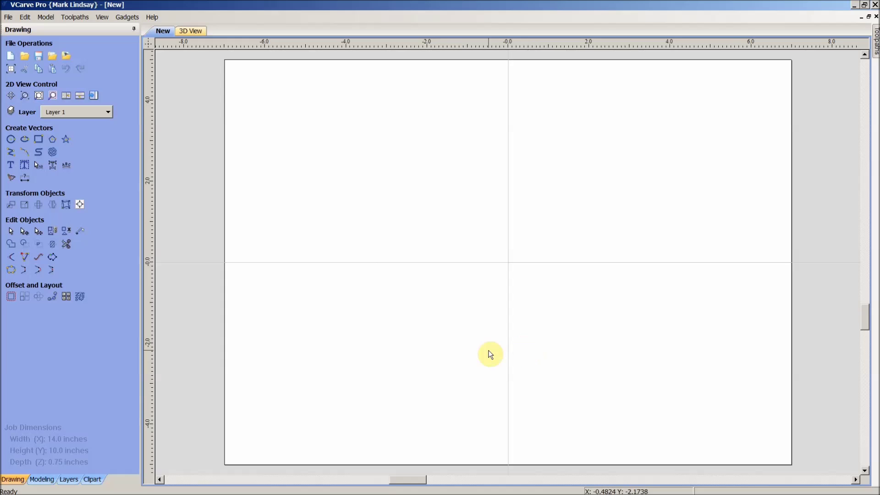
mouse_move(178, 494)
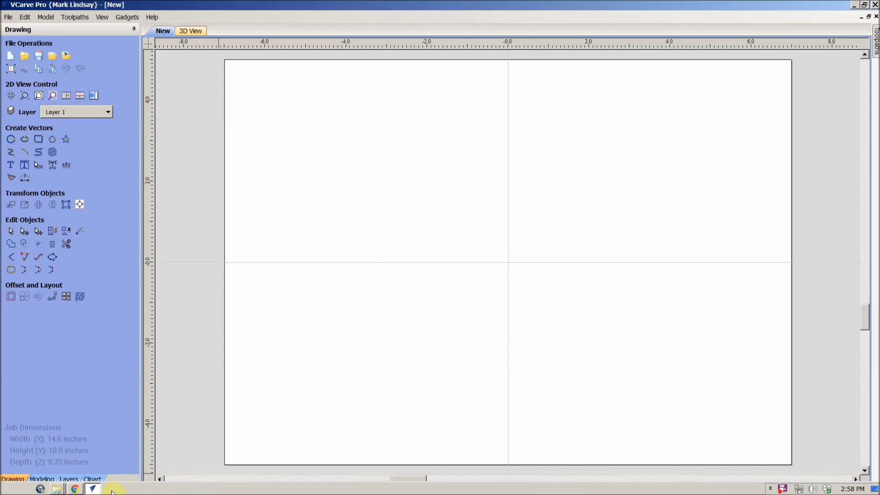
- Search Google in Chrome for 'dingbats'
left_click(74, 489)
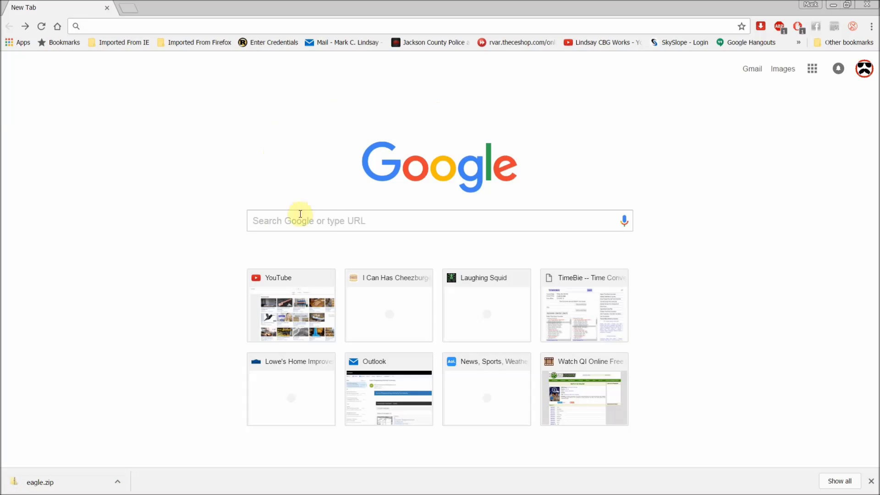
left_click(329, 222)
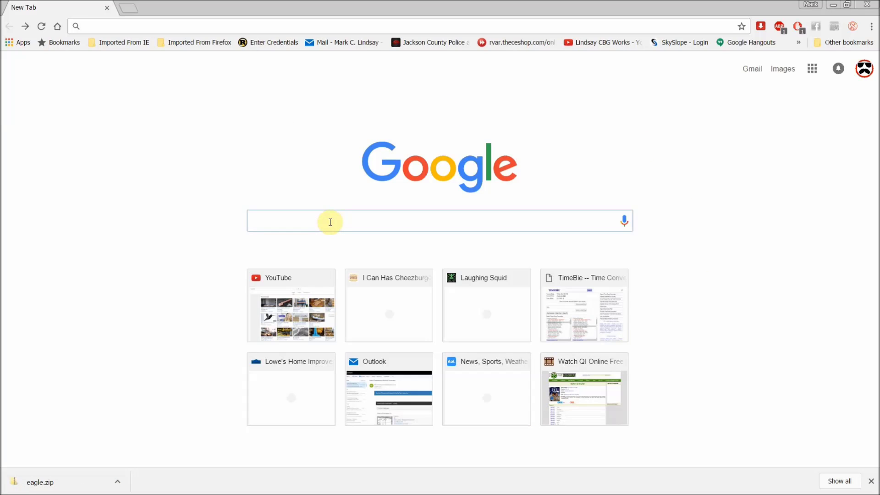
type("dingbats")
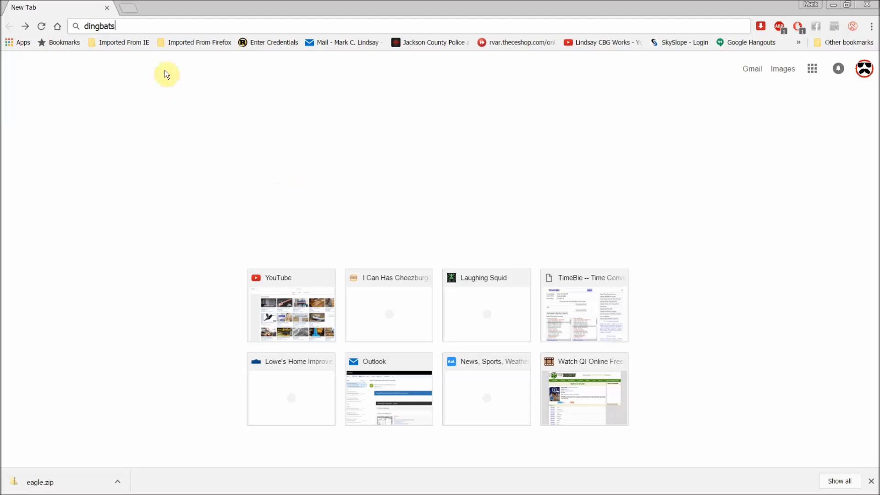
key("Return")
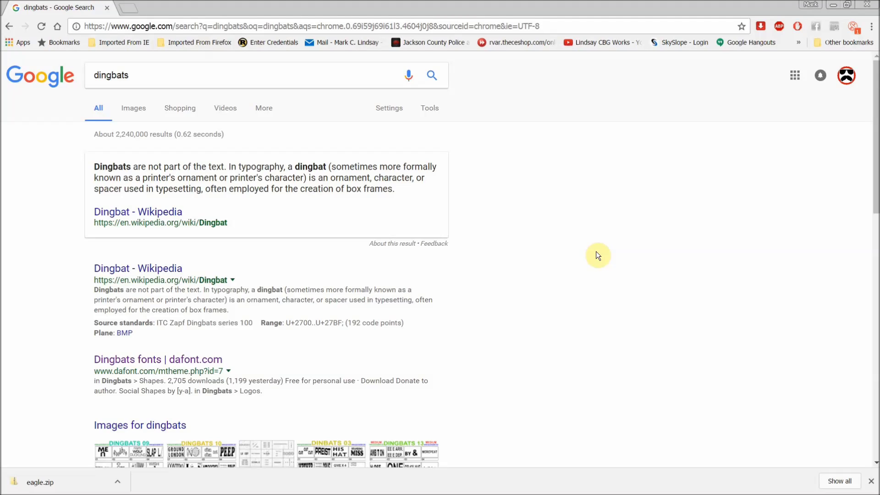
- Open the dafont.com Dingbats fonts page from the search results
scroll(597, 253, "down", 3)
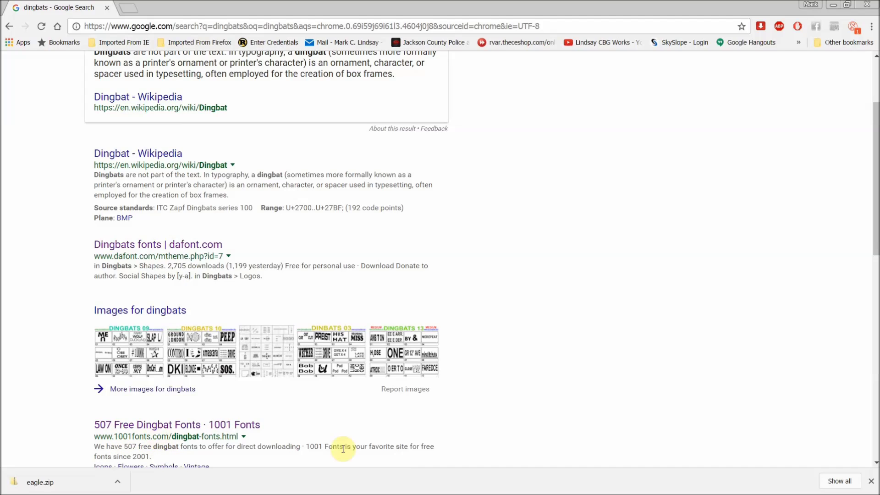
scroll(570, 388, "down", 5)
scroll(570, 383, "up", 6)
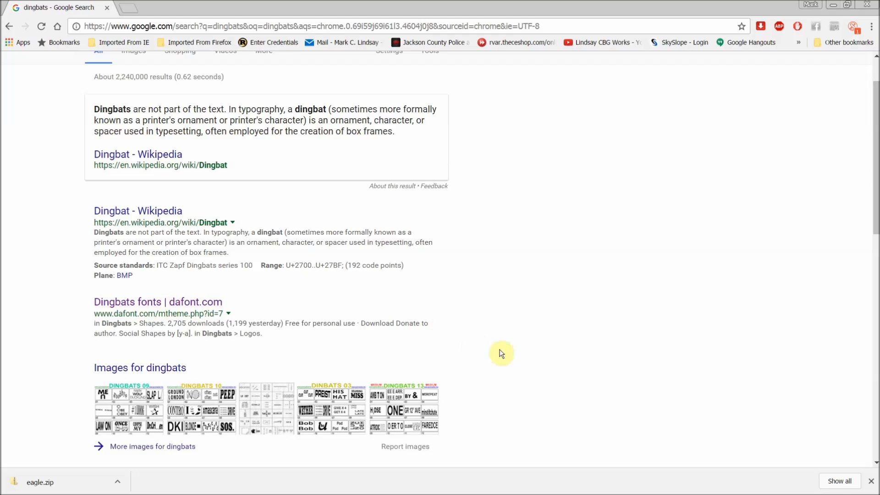
scroll(526, 377, "down", 4)
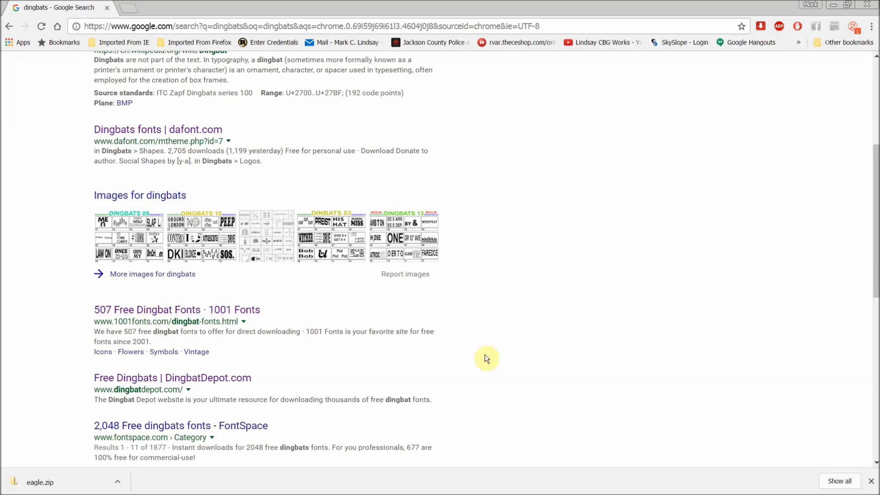
scroll(581, 338, "up", 1)
scroll(581, 337, "up", 2)
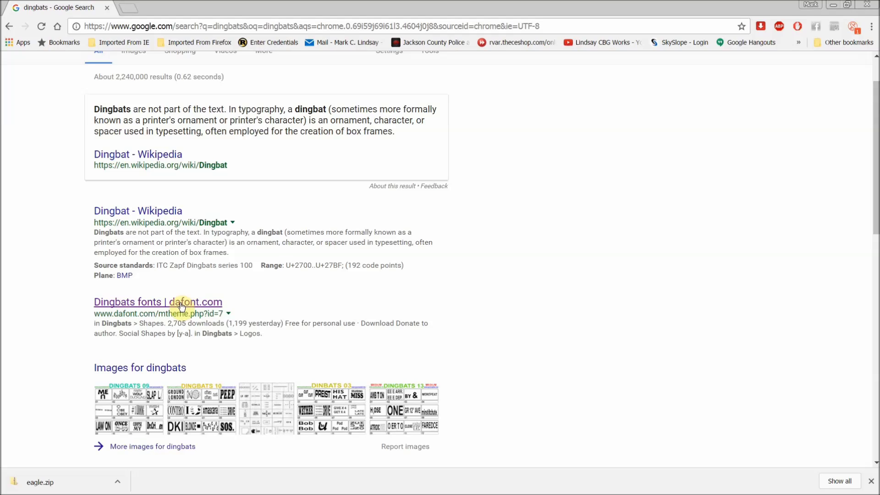
left_click(181, 303)
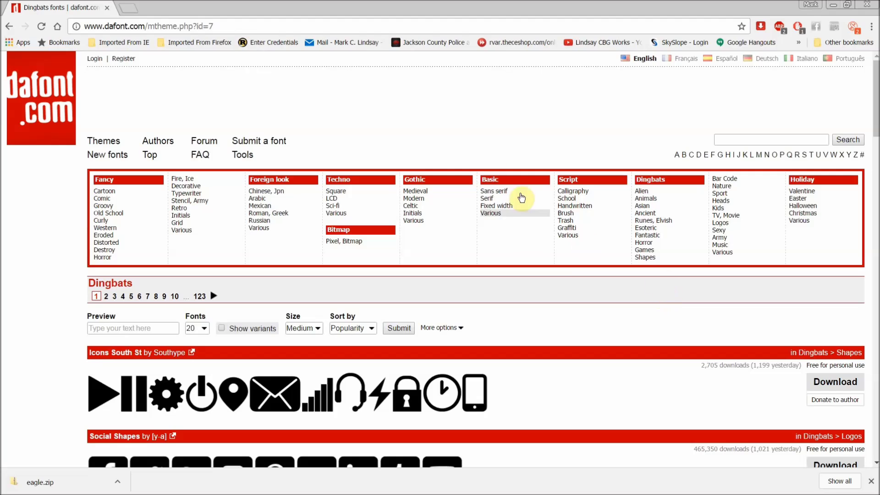
- Scroll through the DaFont Dingbats listing, browsing previews like Bergamot Ornaments and Nymphette
scroll(550, 259, "down", 3)
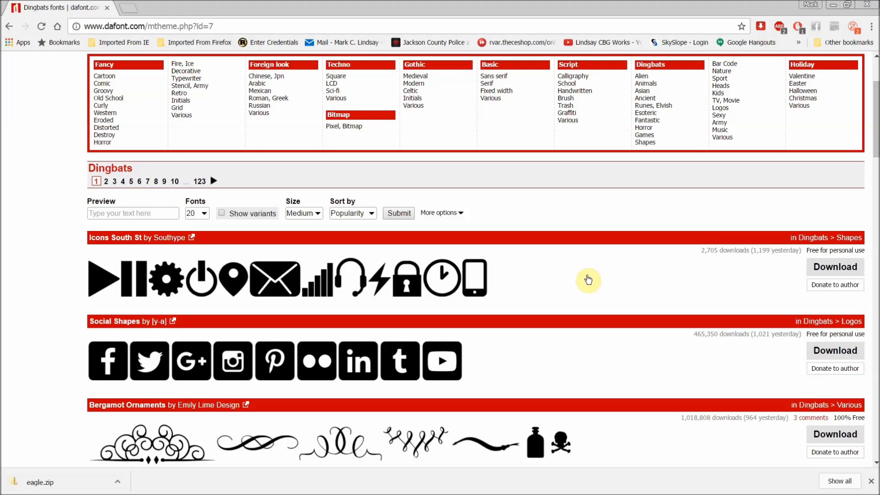
scroll(587, 279, "down", 4)
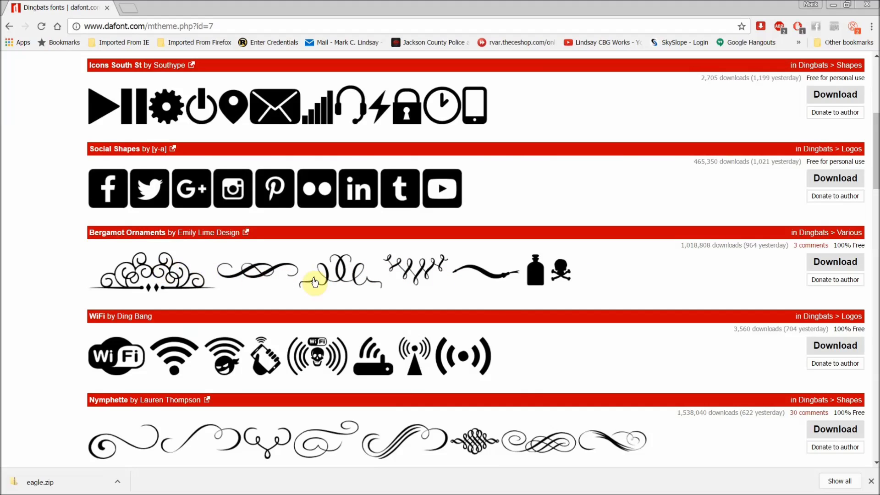
scroll(567, 311, "down", 3)
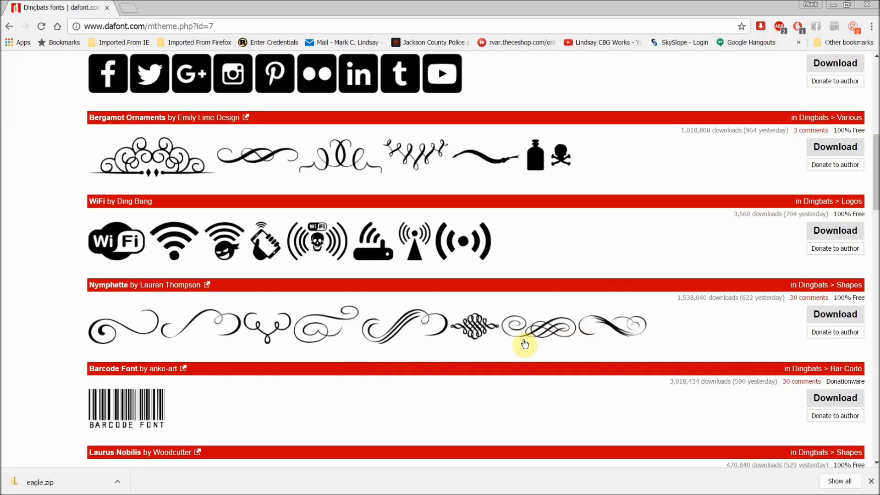
scroll(479, 334, "down", 3)
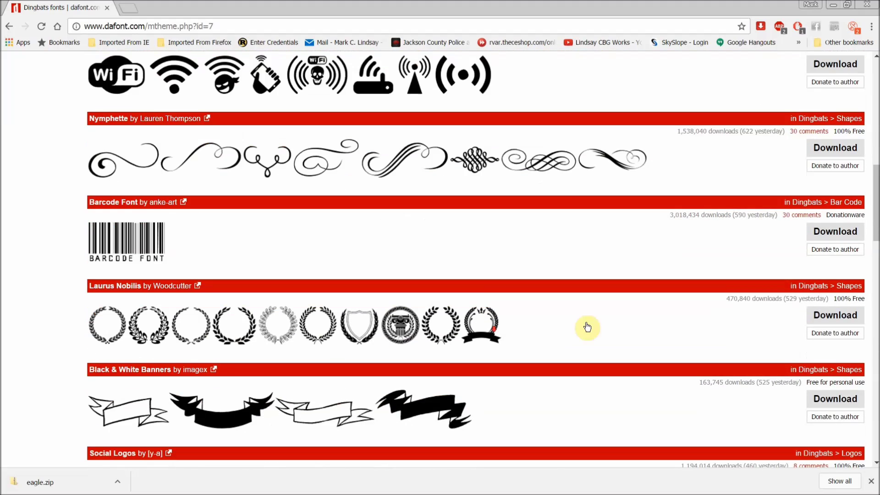
scroll(587, 326, "down", 1)
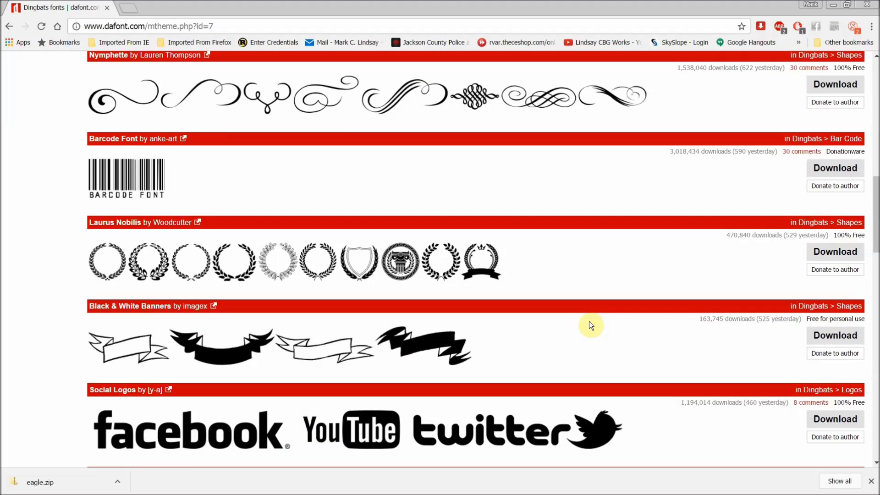
scroll(590, 320, "down", 1)
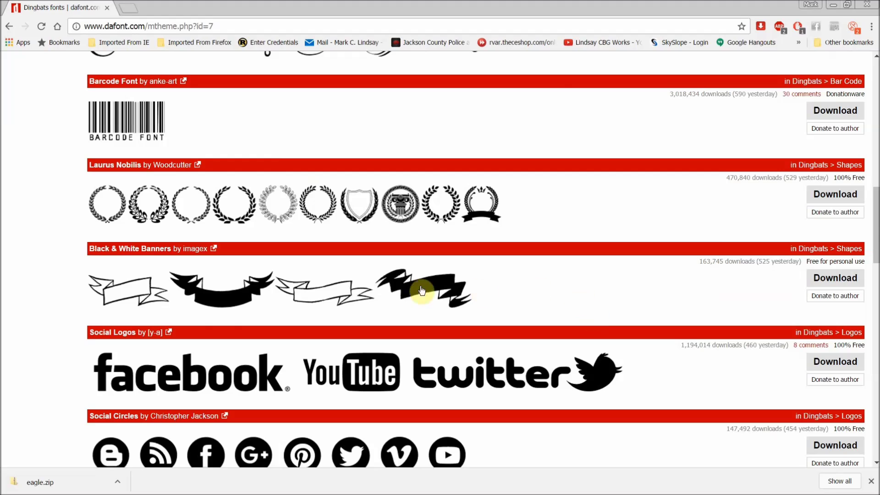
scroll(530, 310, "down", 3)
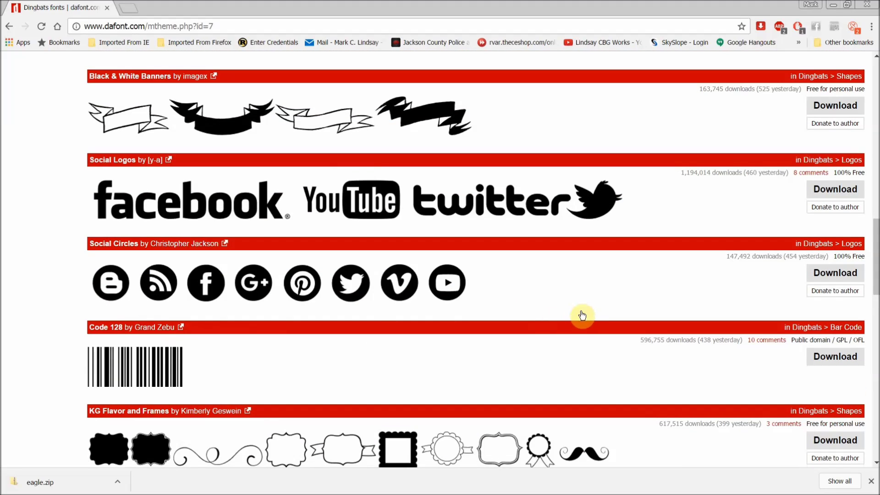
scroll(586, 313, "down", 1)
scroll(592, 312, "down", 2)
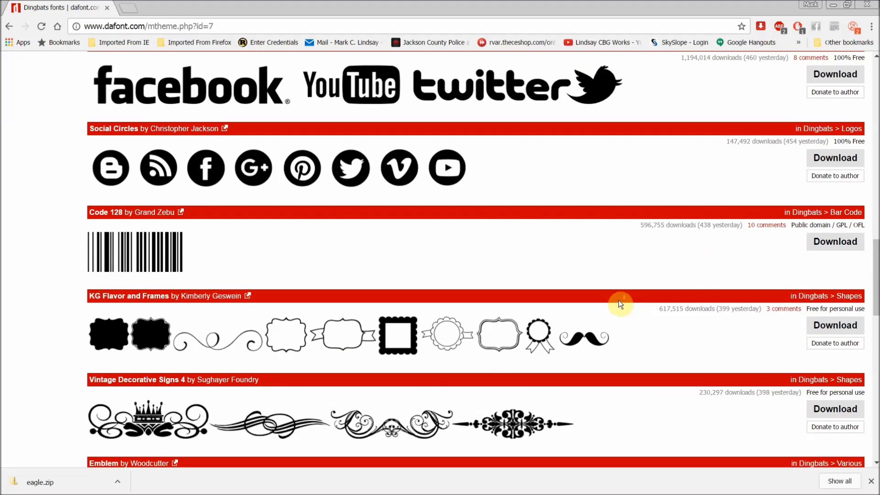
scroll(628, 300, "down", 3)
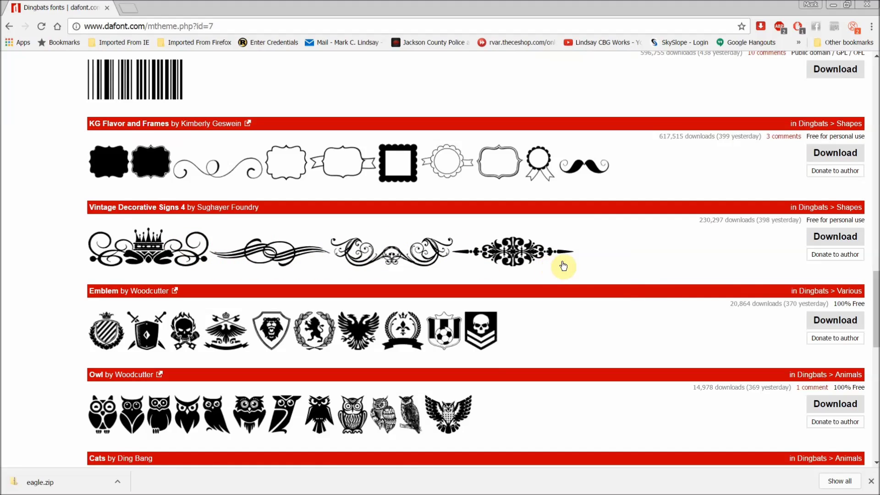
scroll(586, 270, "down", 4)
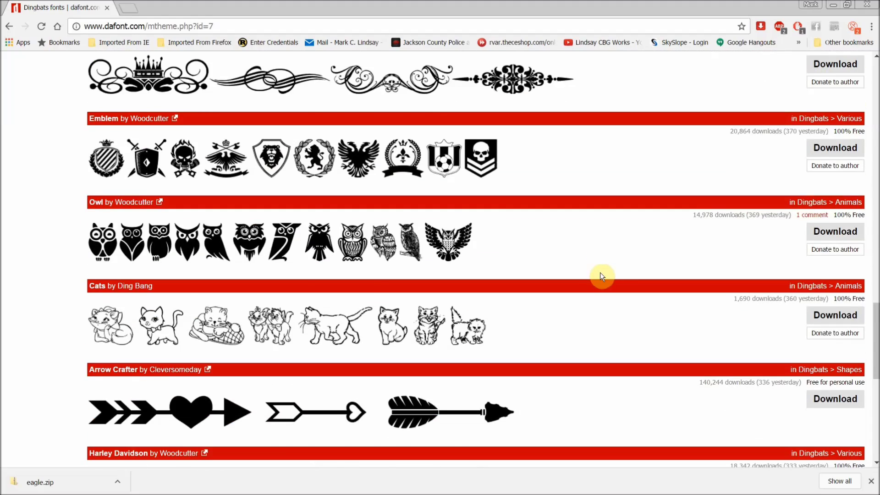
scroll(600, 272, "down", 8)
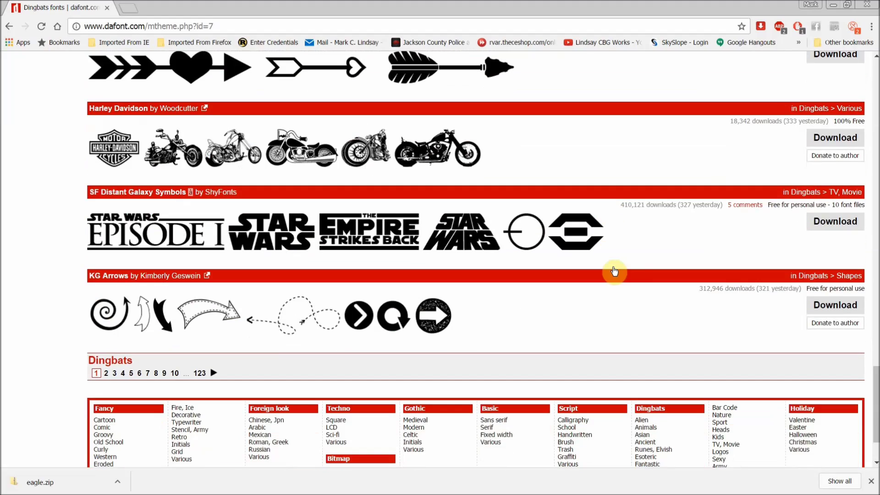
scroll(641, 274, "up", 3)
scroll(645, 276, "down", 1)
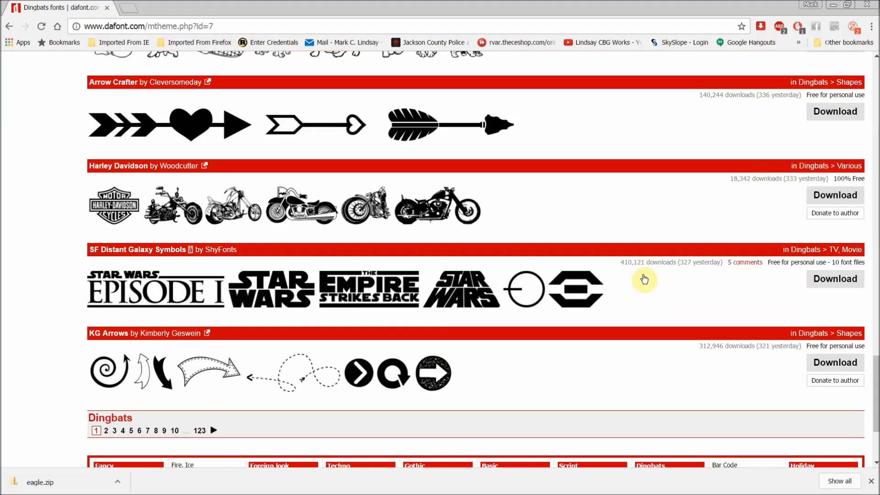
scroll(645, 278, "up", 15)
scroll(644, 272, "up", 10)
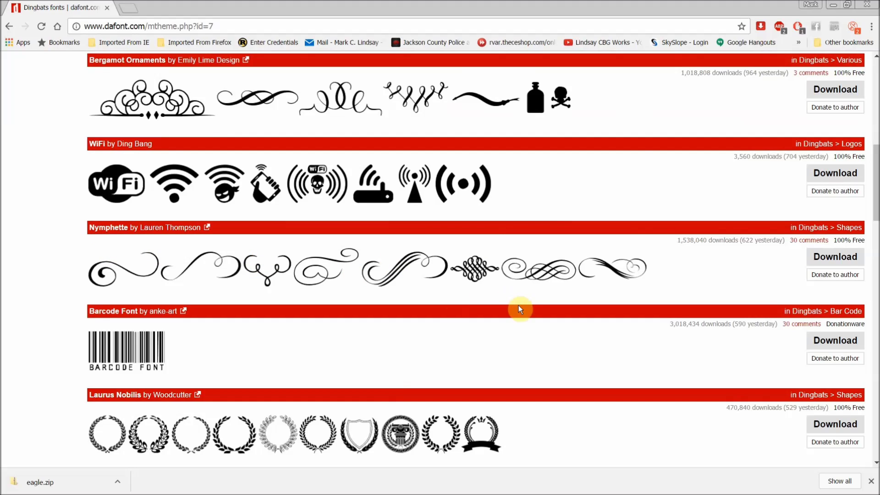
scroll(609, 282, "up", 4)
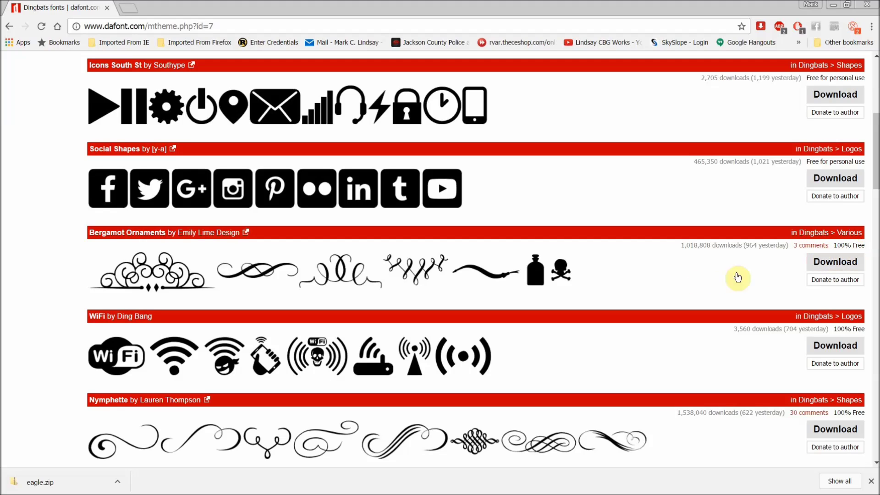
- Open DaFont's Bergamot Ornaments page and browse its full ornament character map, returning to the top
left_click(342, 274)
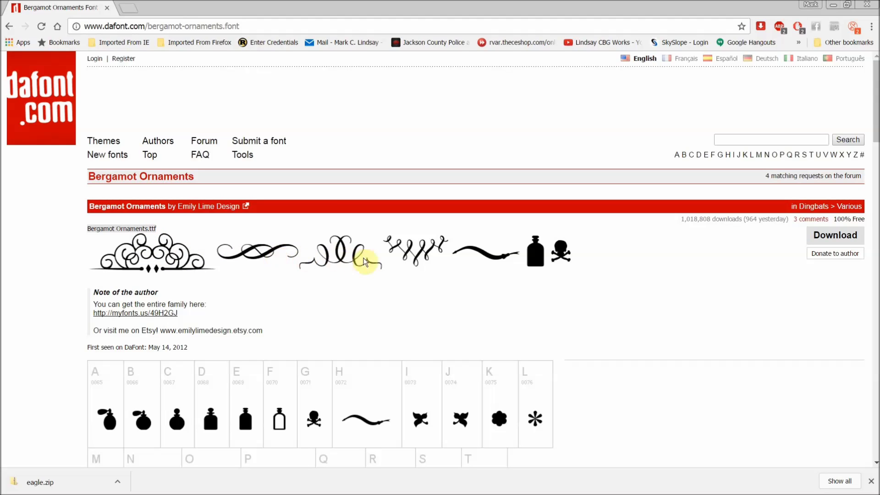
scroll(600, 339, "down", 3)
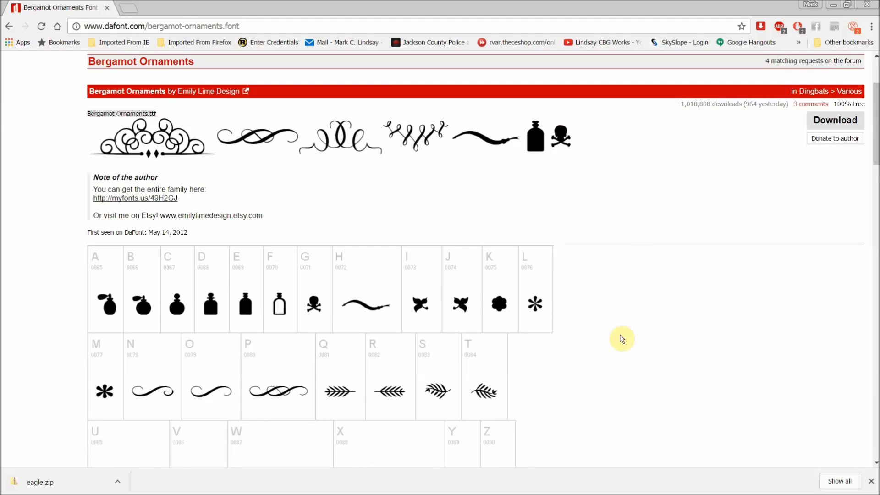
scroll(618, 336, "down", 1)
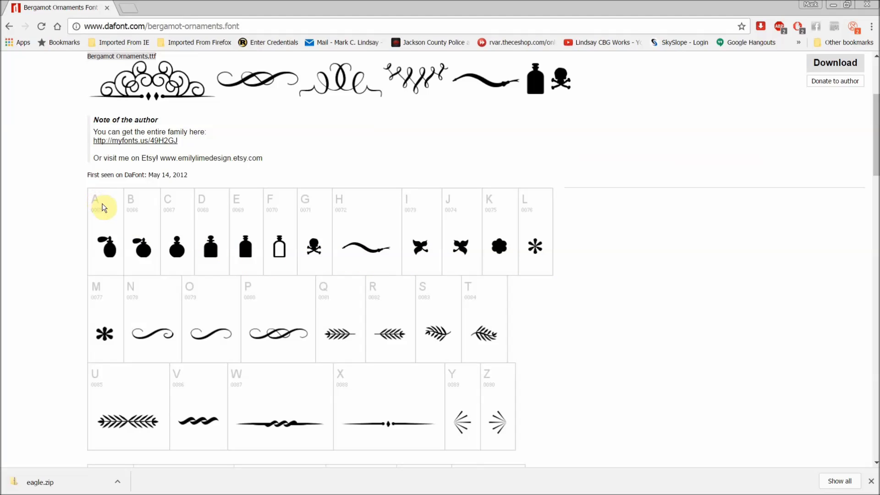
scroll(311, 273, "down", 4)
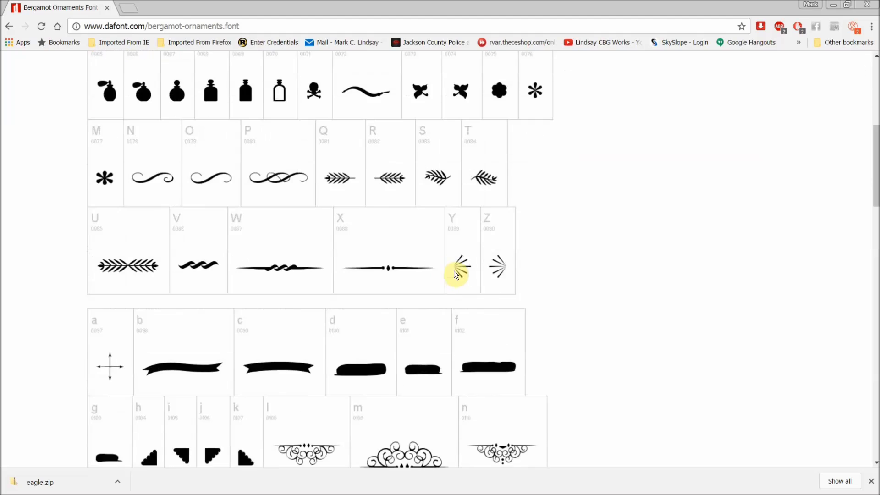
scroll(302, 207, "down", 1)
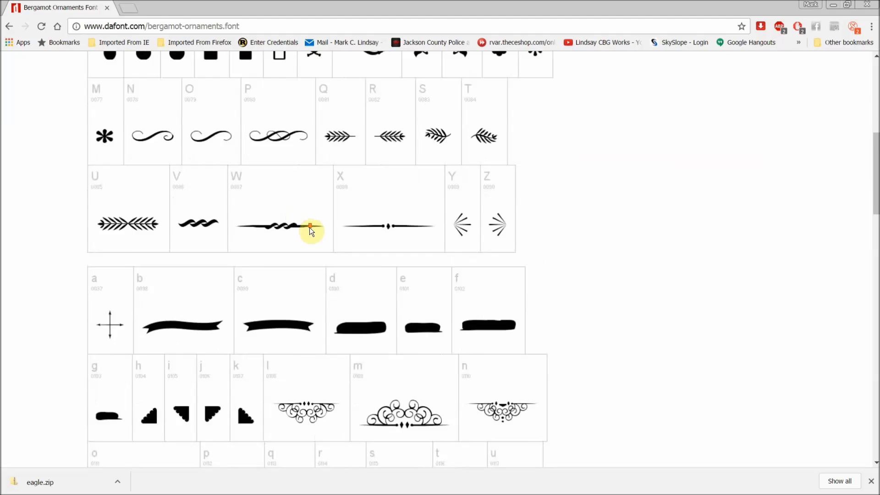
scroll(493, 353, "down", 1)
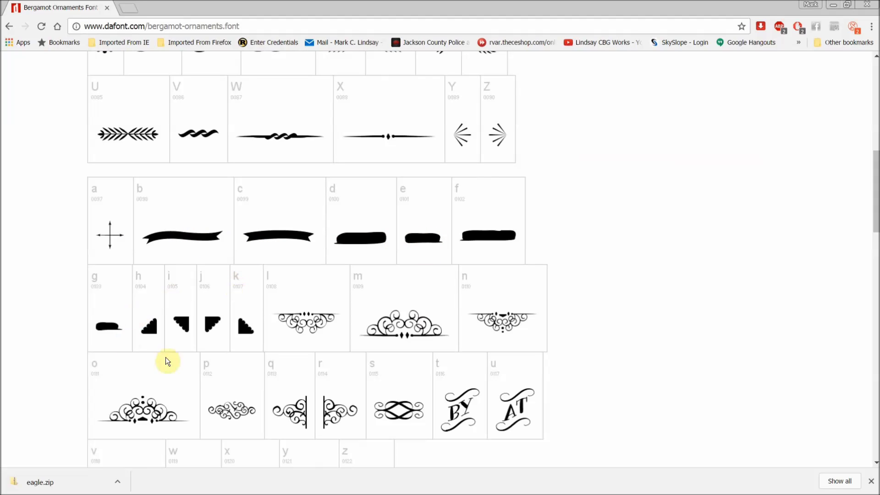
scroll(501, 324, "down", 3)
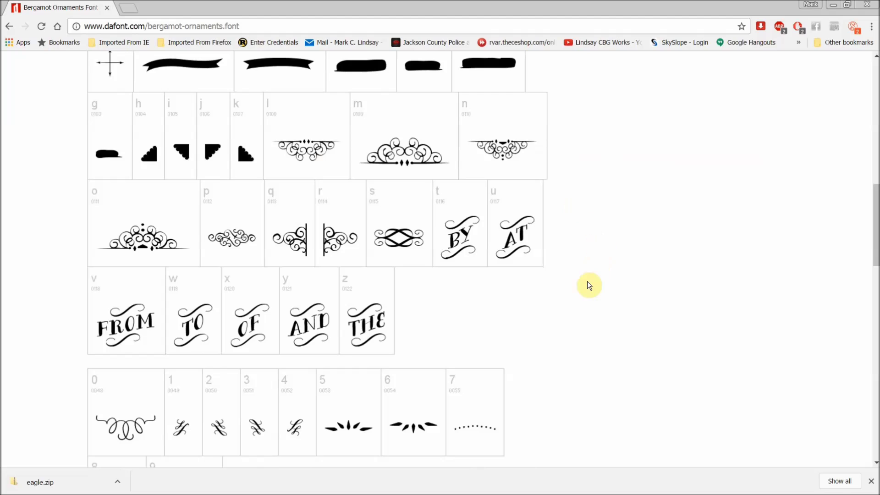
scroll(570, 296, "down", 1)
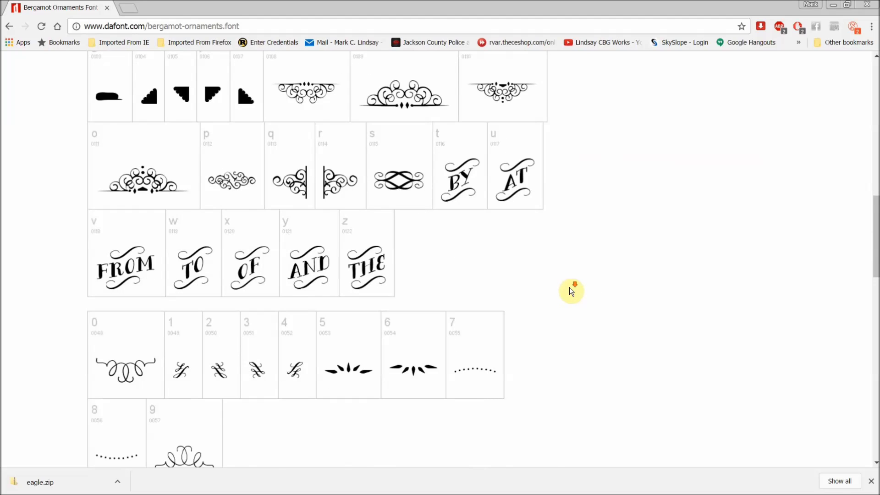
scroll(570, 290, "down", 2)
scroll(570, 286, "down", 1)
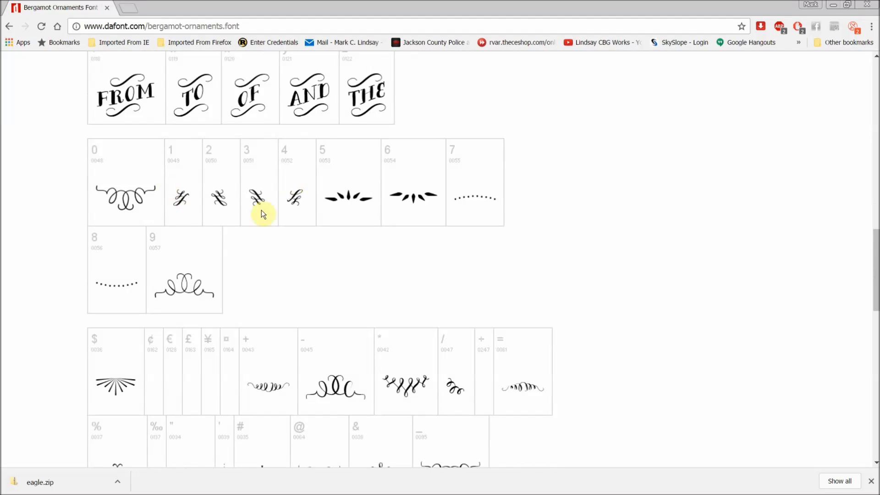
scroll(585, 318, "down", 4)
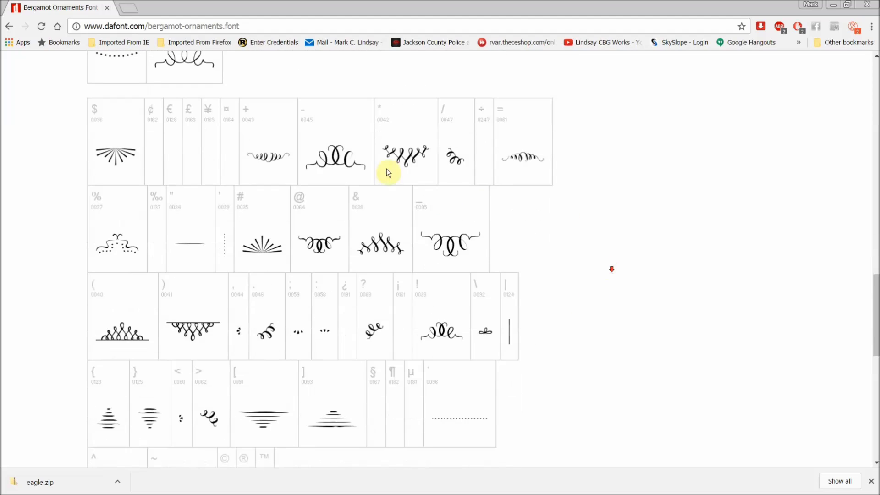
scroll(424, 344, "down", 3)
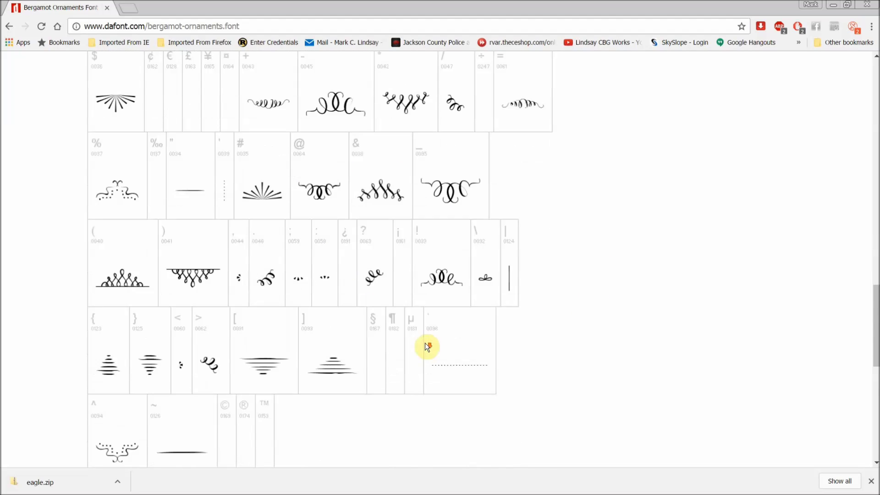
scroll(612, 338, "down", 2)
scroll(619, 341, "down", 4)
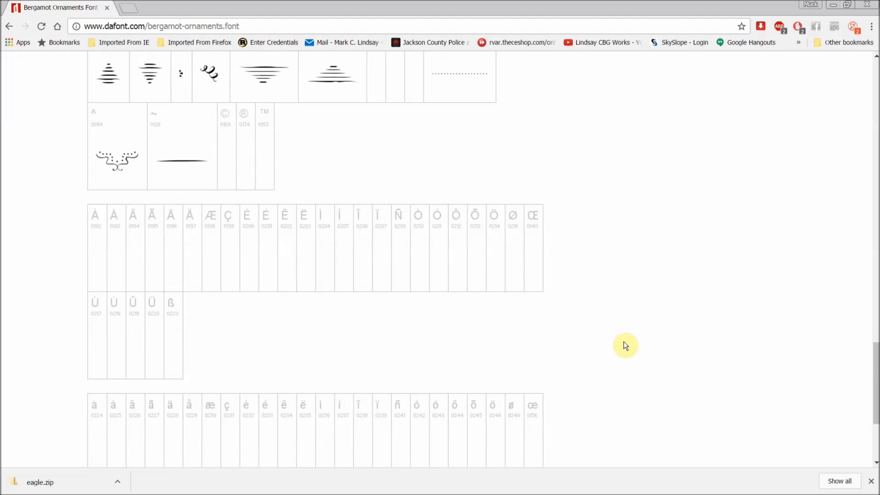
scroll(674, 339, "up", 4)
scroll(649, 322, "up", 8)
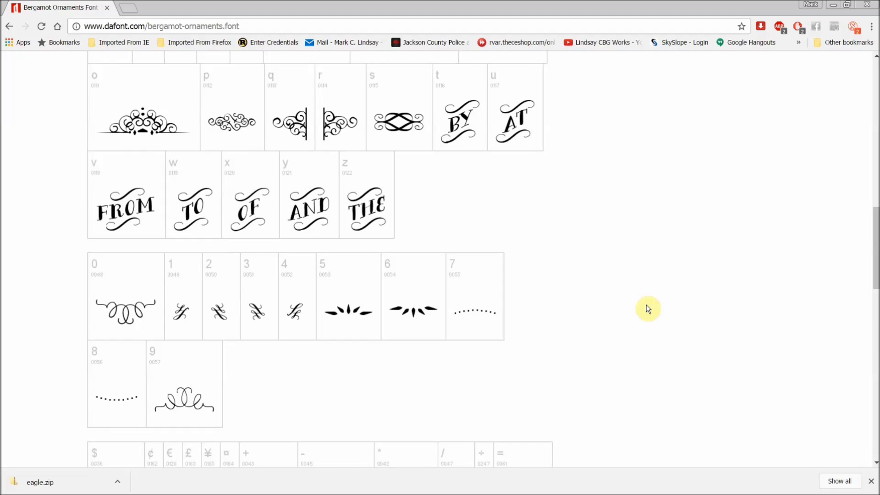
scroll(648, 308, "up", 1)
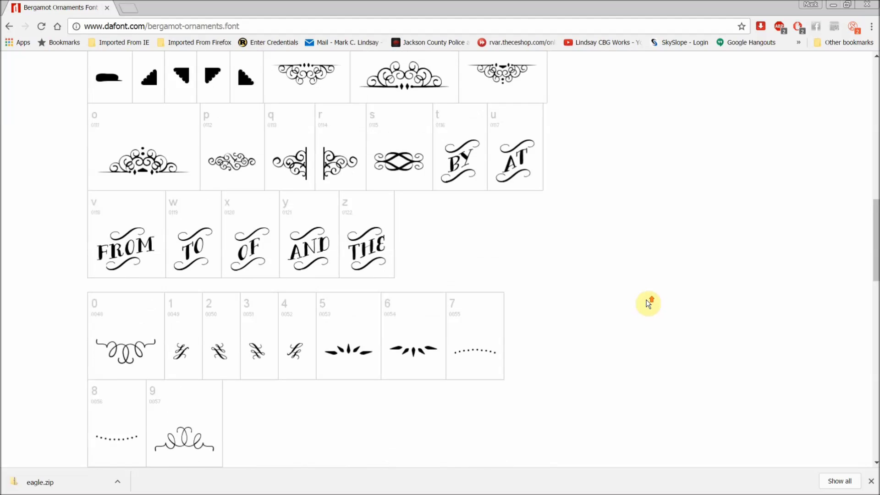
scroll(604, 324, "up", 10)
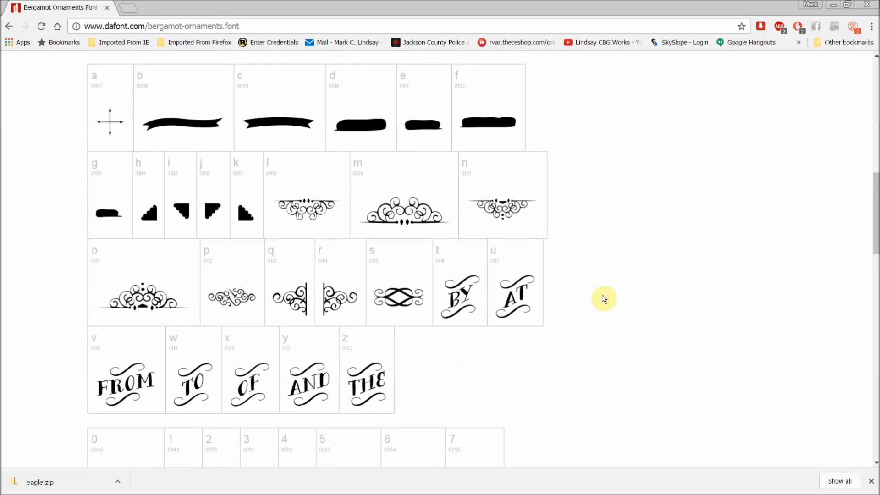
scroll(623, 262, "up", 3)
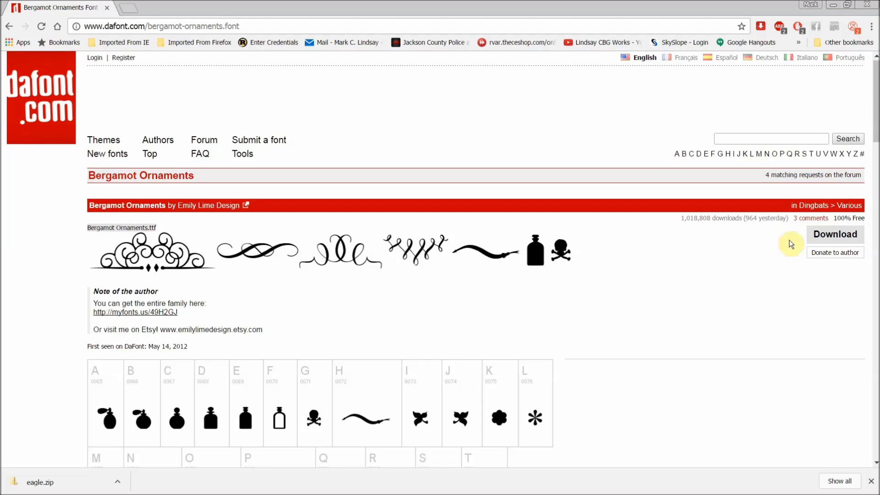
- Save the Bergamot Ornaments font as bergamot_ornaments.zip in Downloads and open its download options
left_click(833, 236)
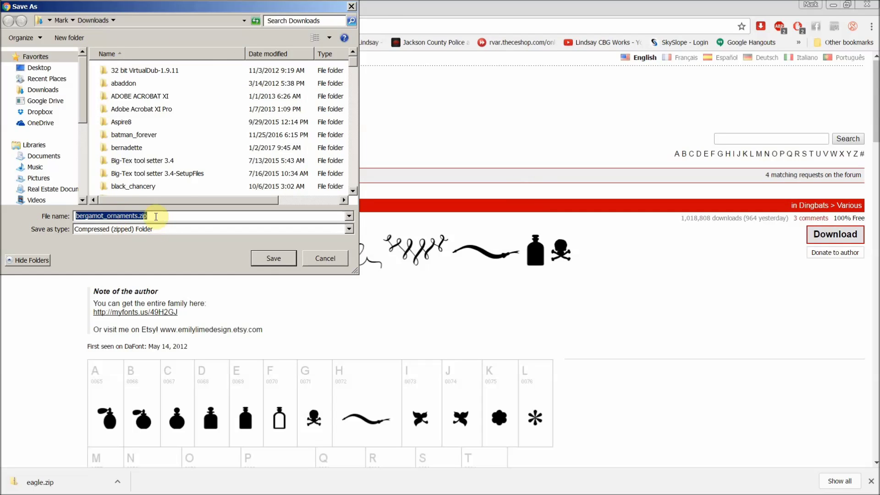
left_click(282, 260)
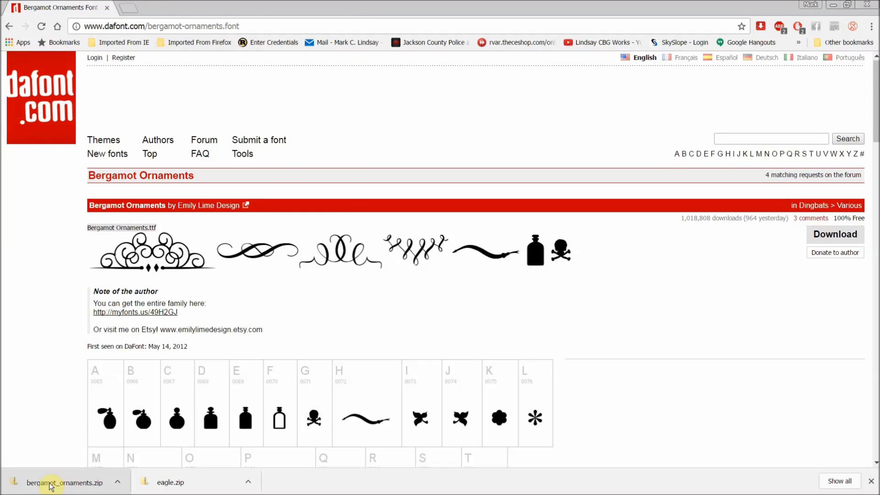
left_click(118, 483)
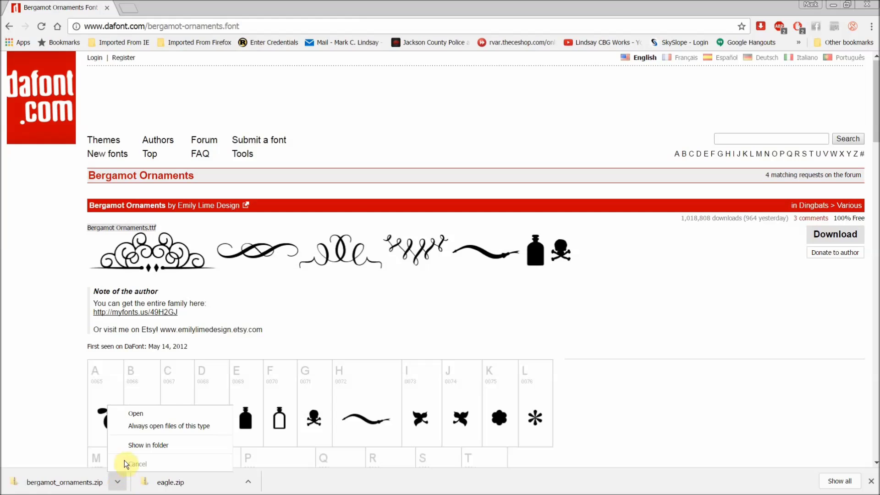
- Locate bergamot_ornaments.zip in the Downloads folder and open it to reveal Bergamot Ornaments.ttf
left_click(155, 444)
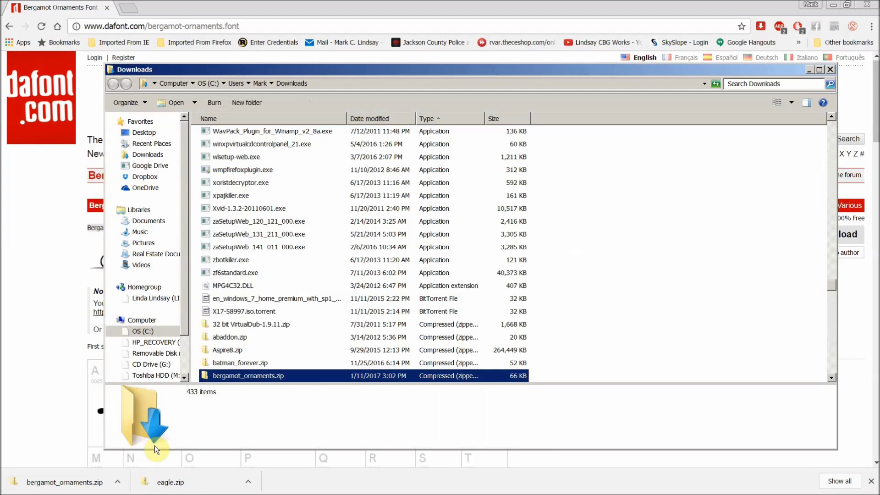
scroll(377, 344, "down", 1)
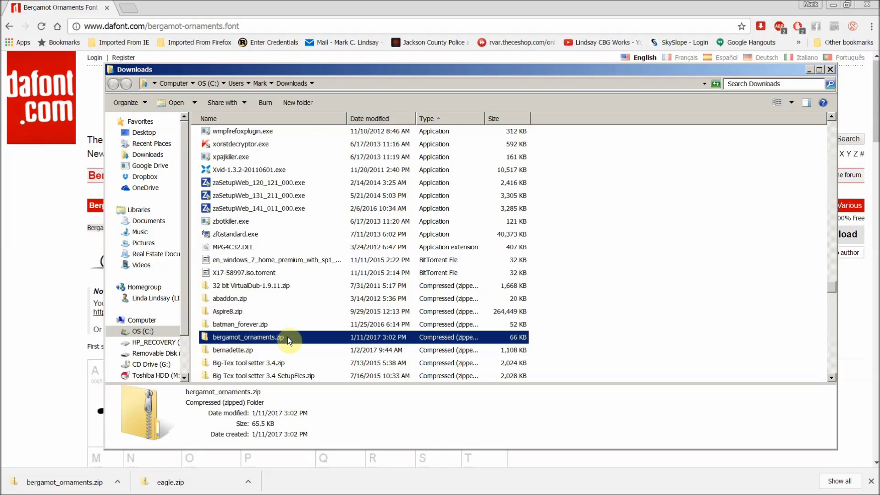
double_click(320, 336)
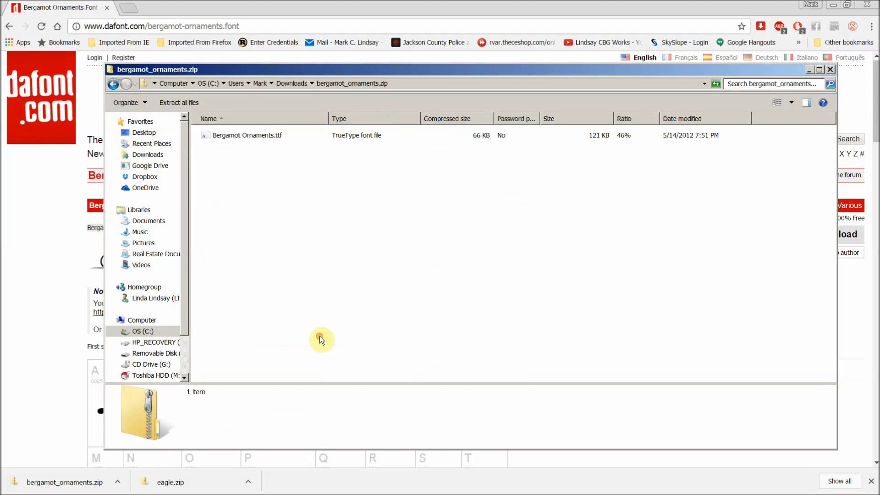
- Extract the archive's contents into a bergamot_ornaments folder
left_click(189, 102)
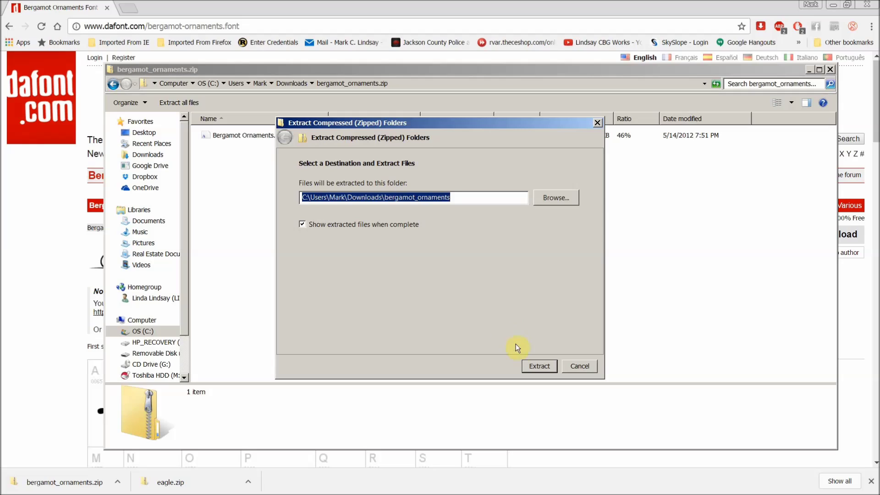
left_click(543, 369)
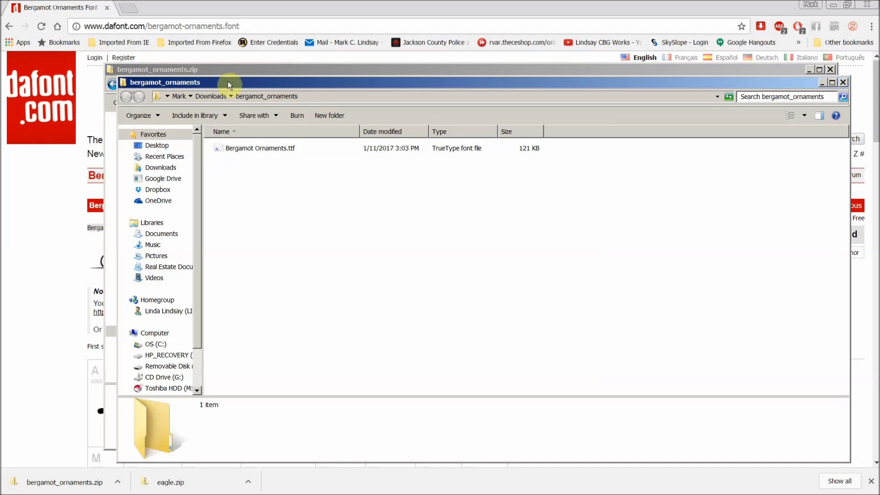
left_click(202, 70)
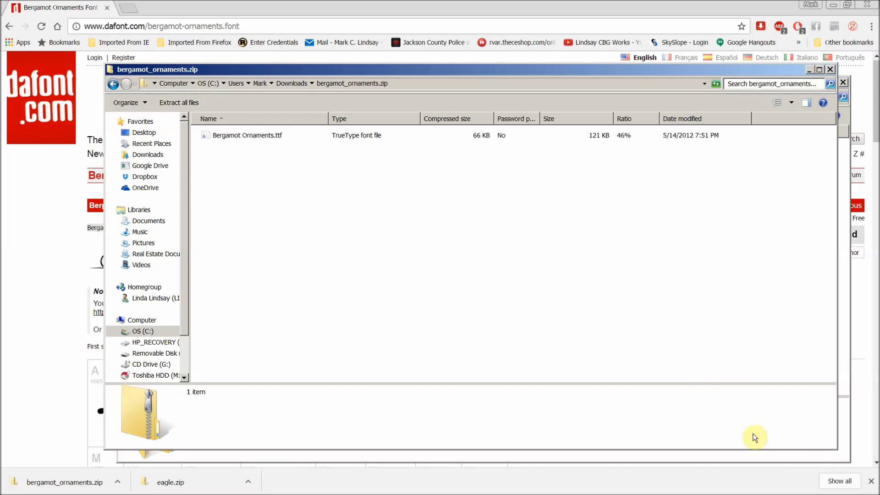
left_click(810, 458)
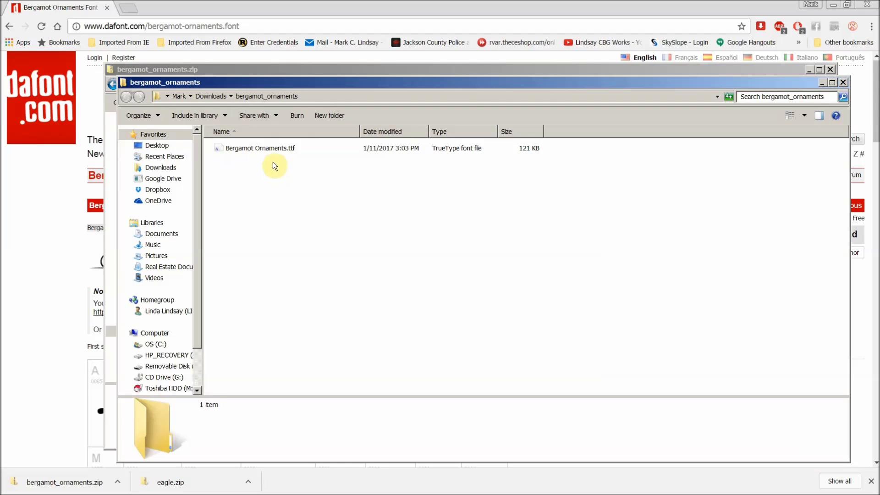
- Install the Bergamot Ornaments.ttf font from the extracted folder
left_click(267, 148)
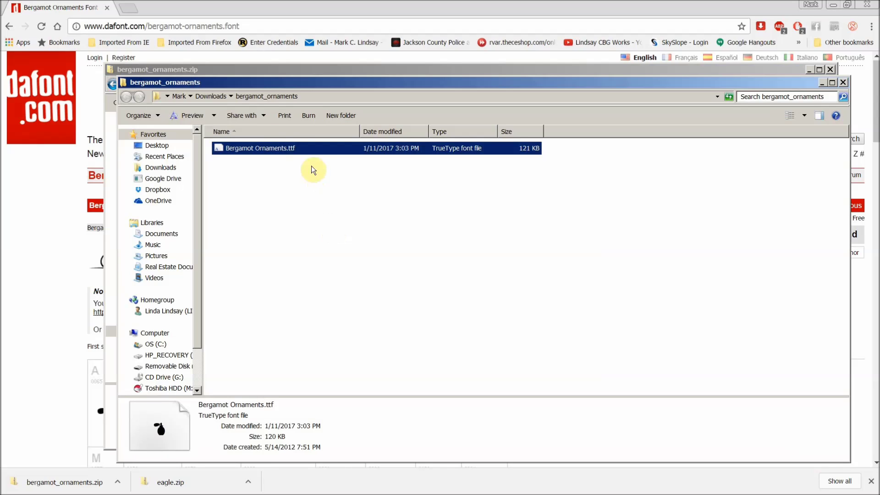
right_click(309, 150)
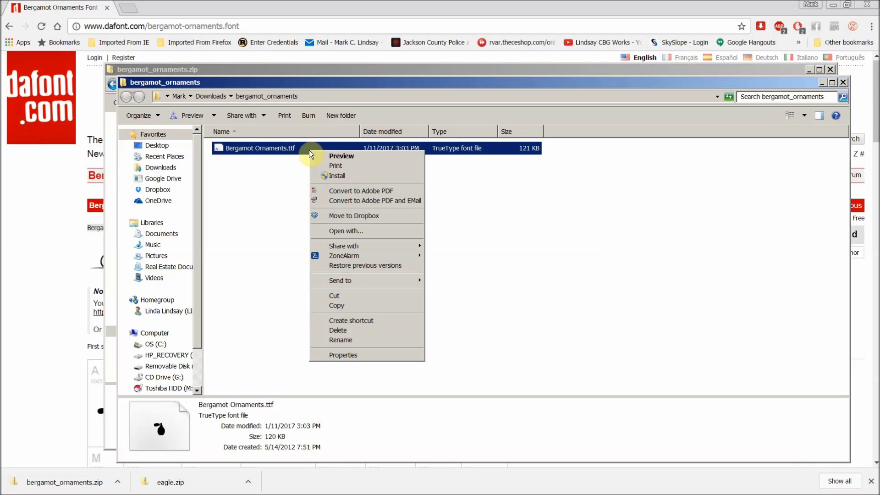
left_click(345, 178)
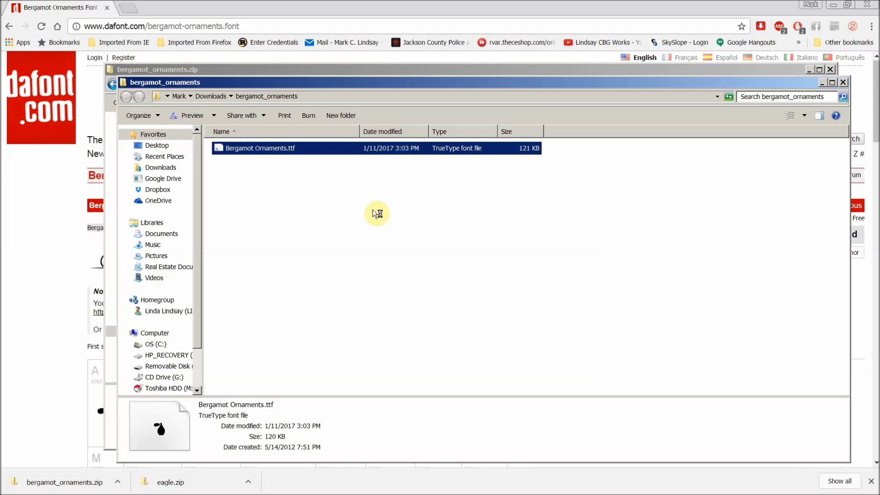
- Close both Explorer windows and minimize Chrome to bring VCarve Pro back
left_click(821, 83)
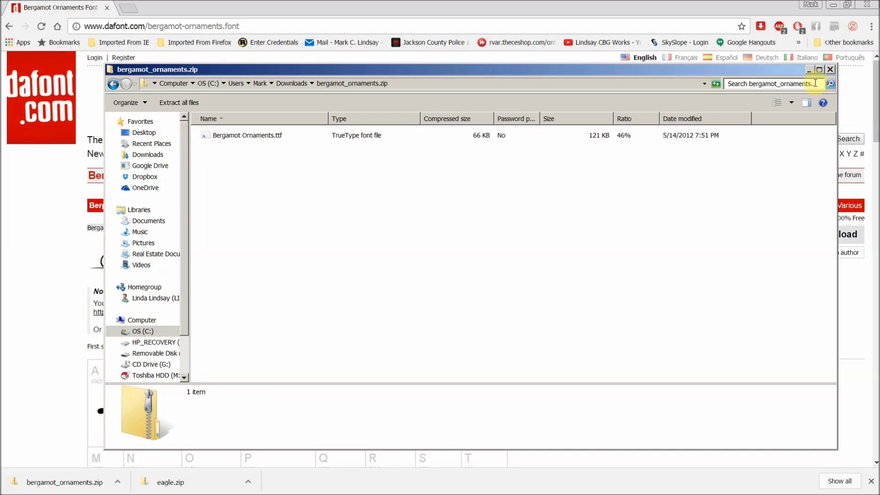
left_click(808, 70)
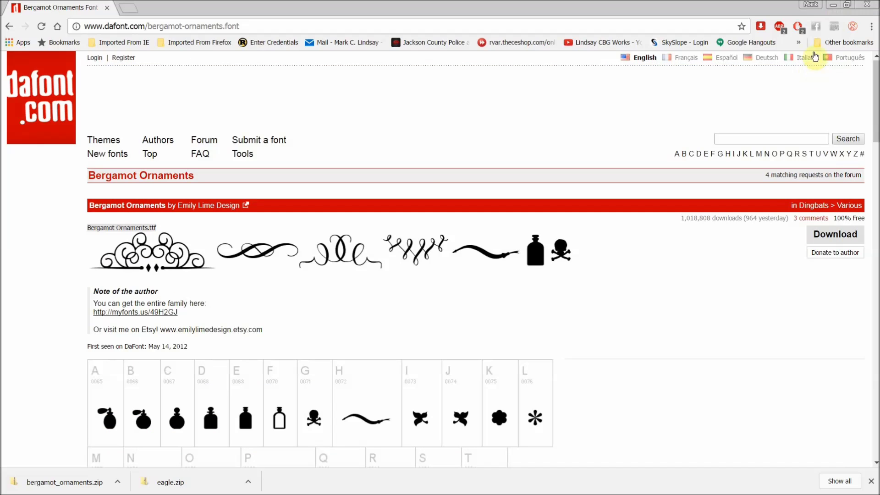
left_click(833, 5)
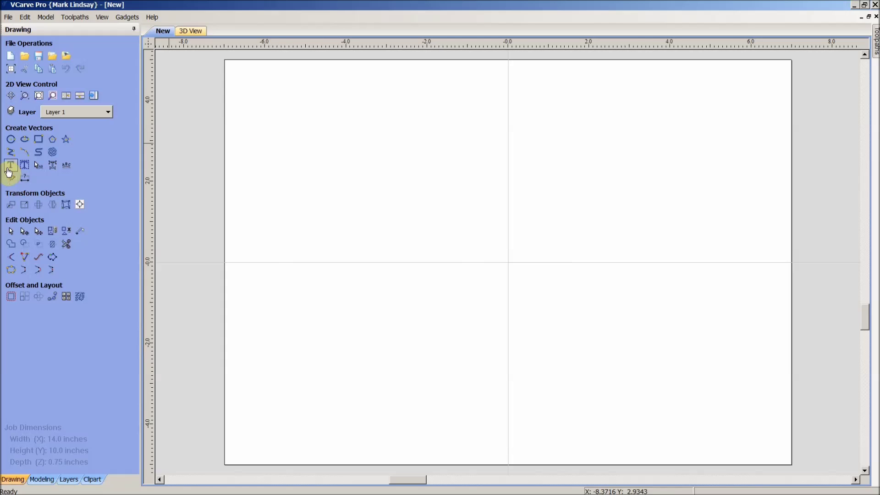
- Start Create Text, select Bergamot Ornaments from the Font list, and focus the Text box
left_click(9, 166)
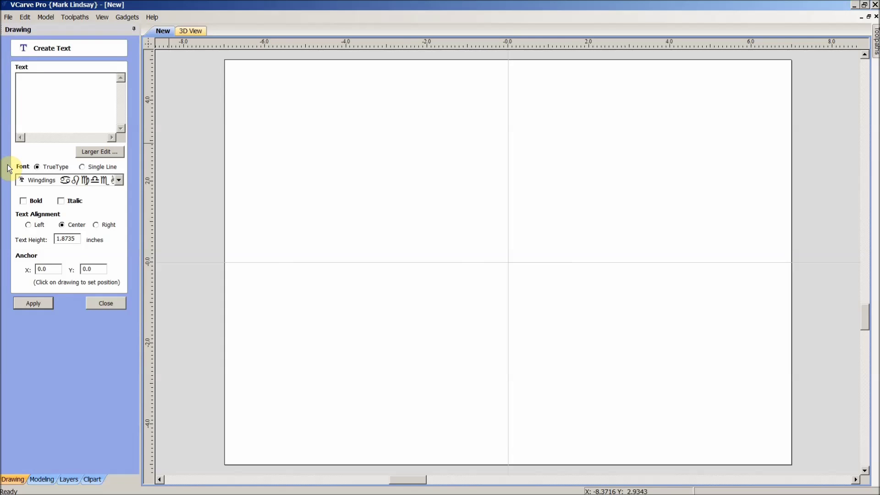
left_click(118, 180)
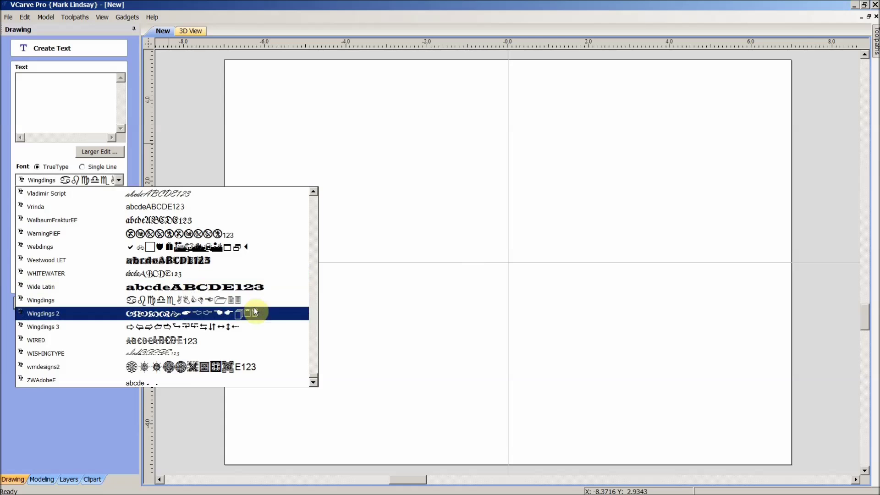
left_click_drag(315, 376, 320, 238)
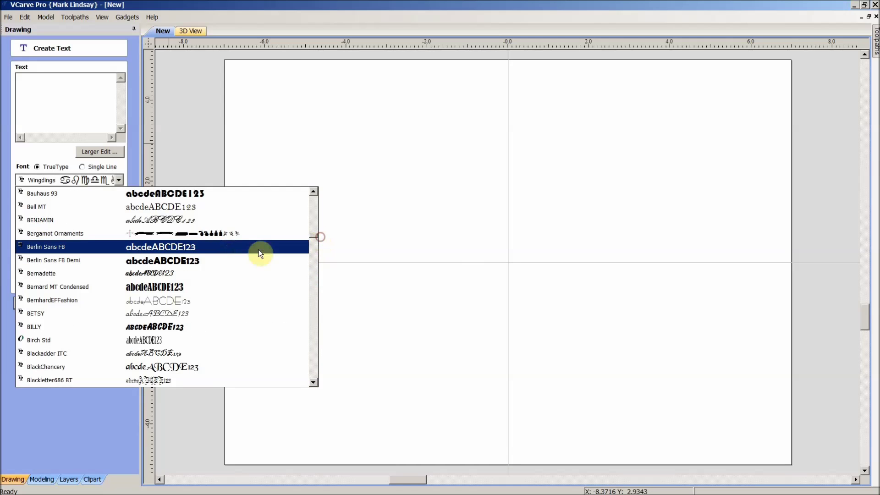
left_click(181, 232)
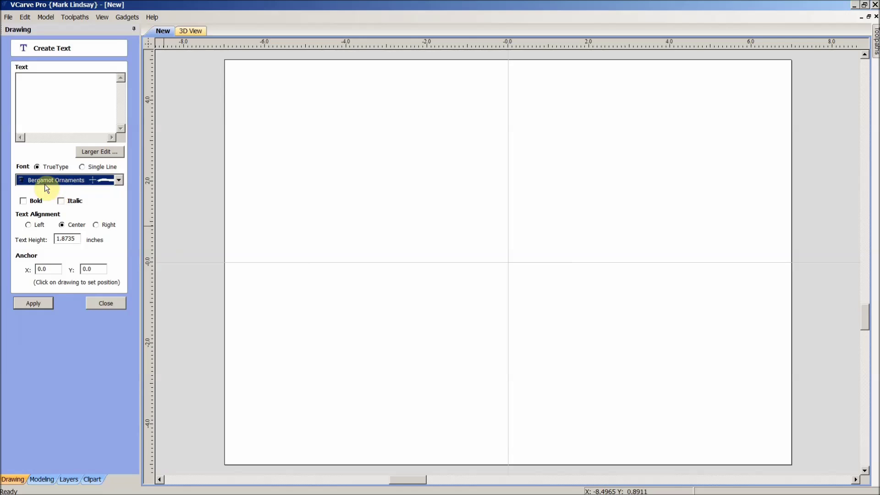
left_click(54, 99)
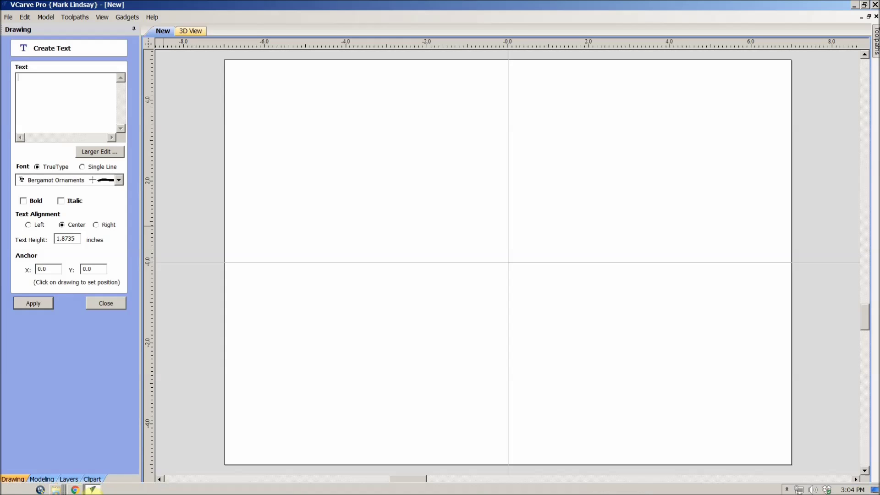
- Launch Character Map, switch to Bergamot Ornaments, and copy the capital W glyph
mouse_move(14, 494)
left_click(13, 491)
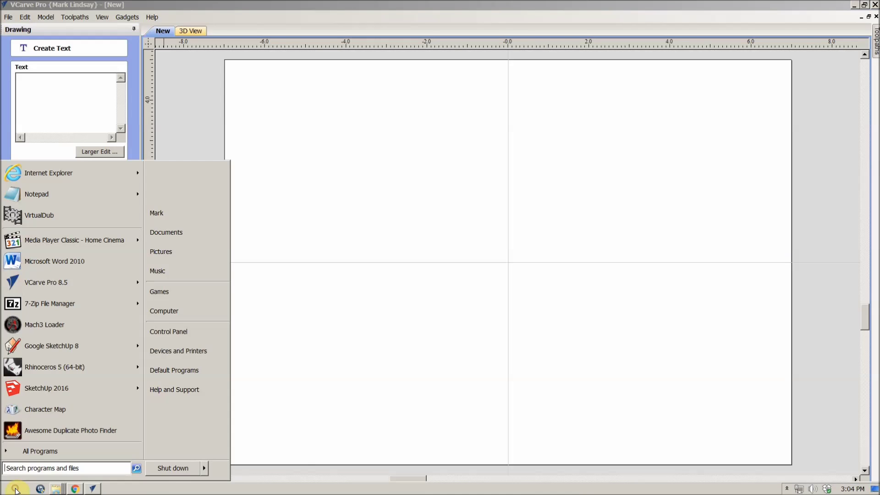
left_click(46, 412)
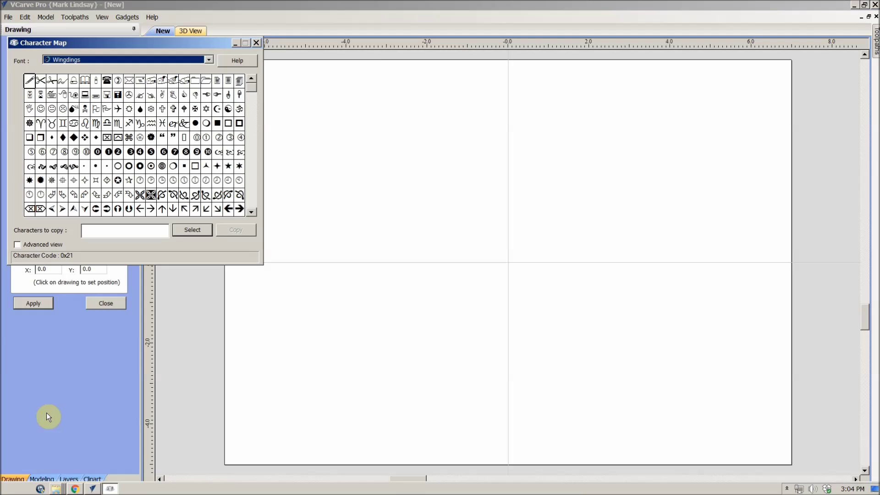
left_click(209, 59)
left_click_drag(209, 271, 217, 100)
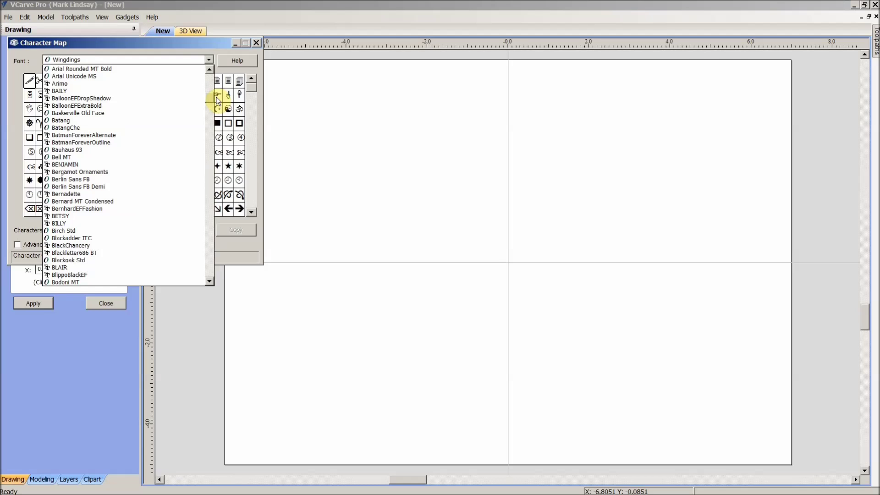
left_click(105, 172)
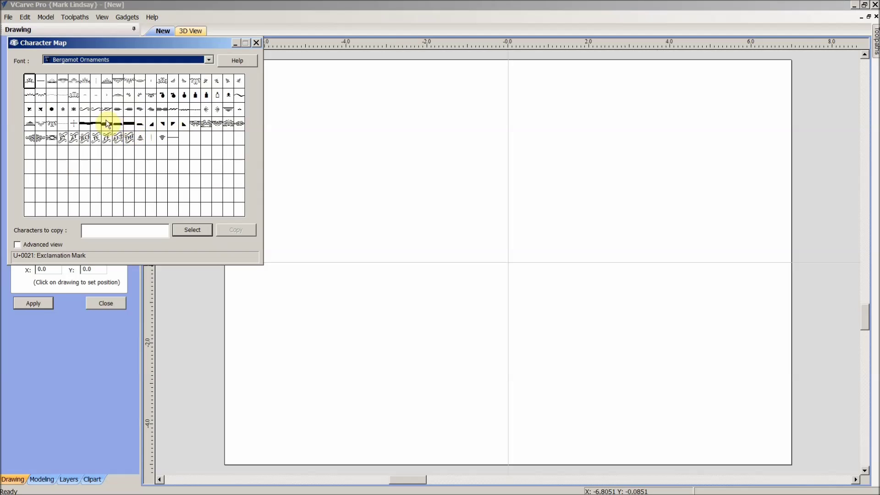
left_click(184, 111)
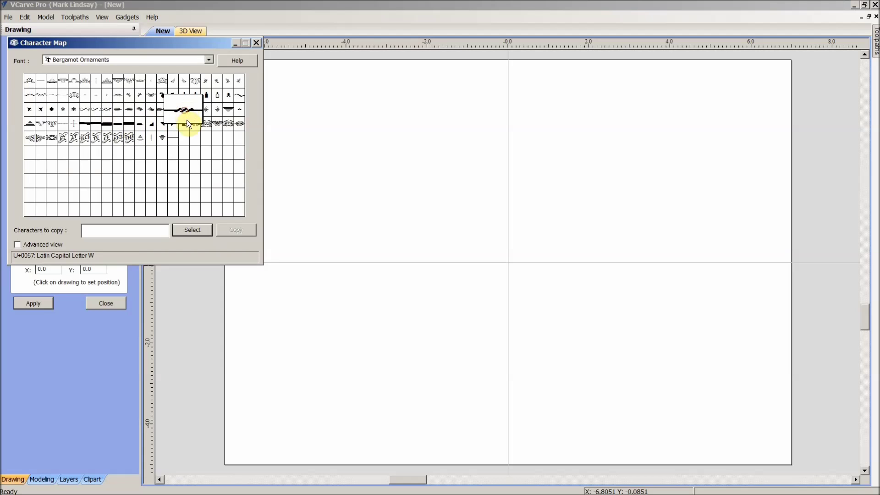
left_click(188, 230)
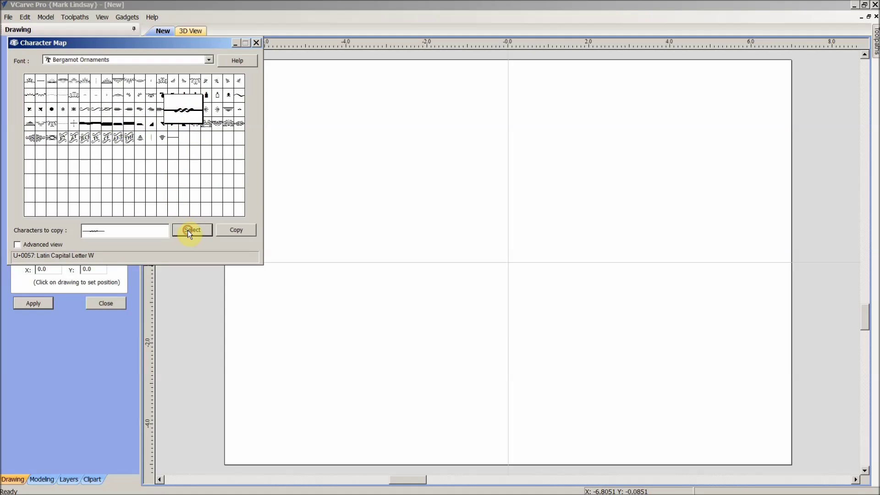
left_click(241, 229)
- Dismiss the No Text Entered warning, paste the W glyph as text, and apply it
left_click(197, 307)
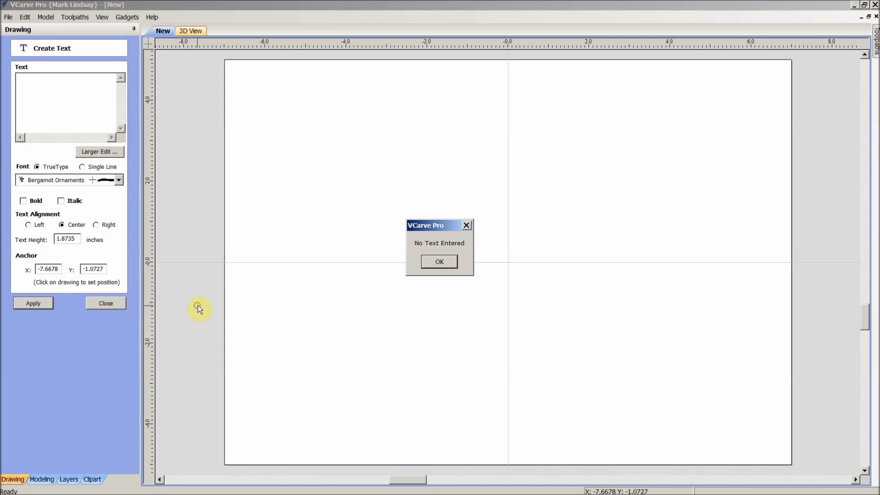
left_click(446, 261)
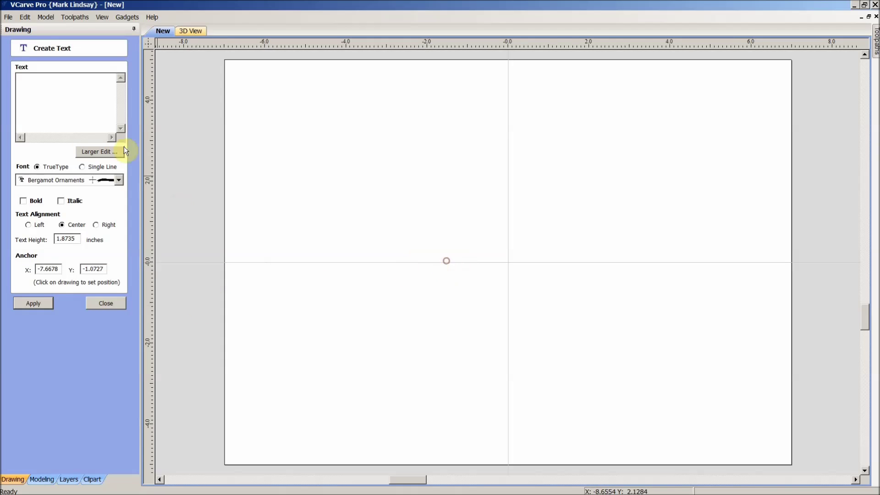
right_click(62, 90)
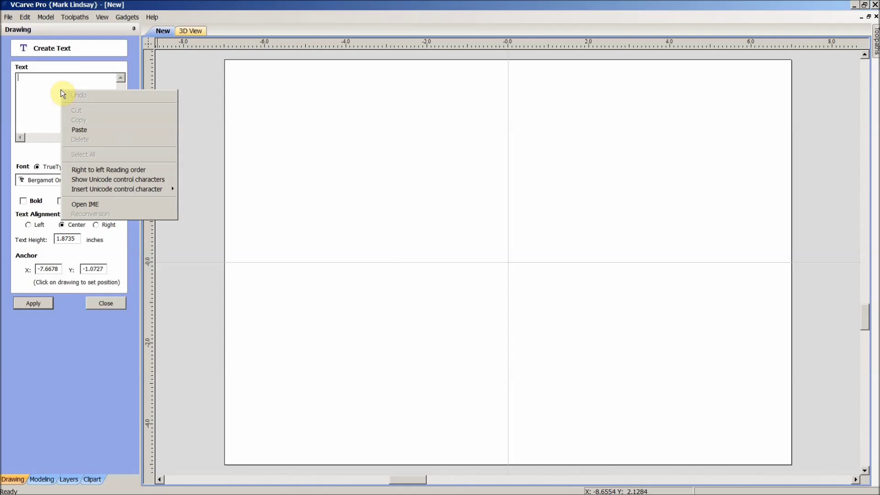
left_click(86, 128)
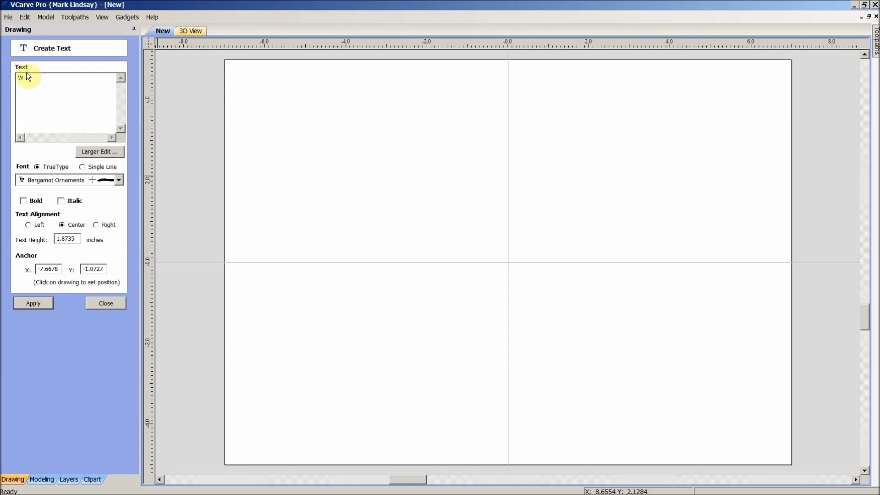
left_click(35, 304)
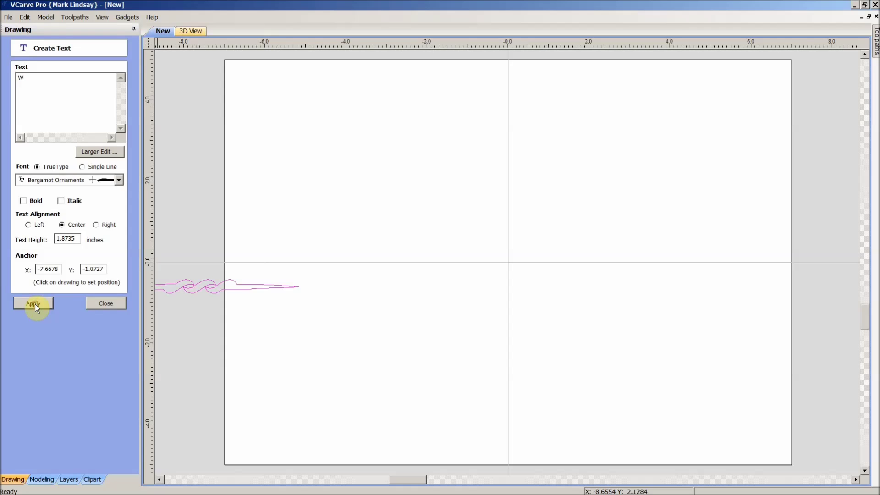
left_click(105, 304)
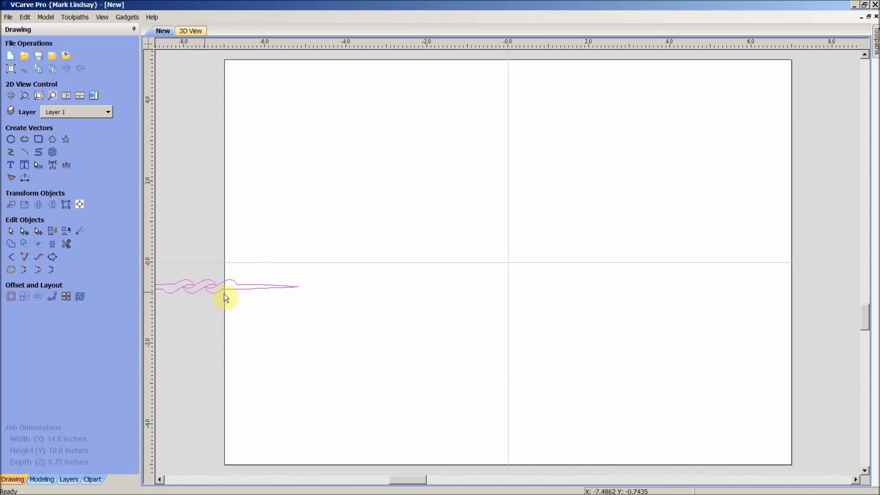
- Center the W flourish in the material using Alignment Tools
left_click(79, 204)
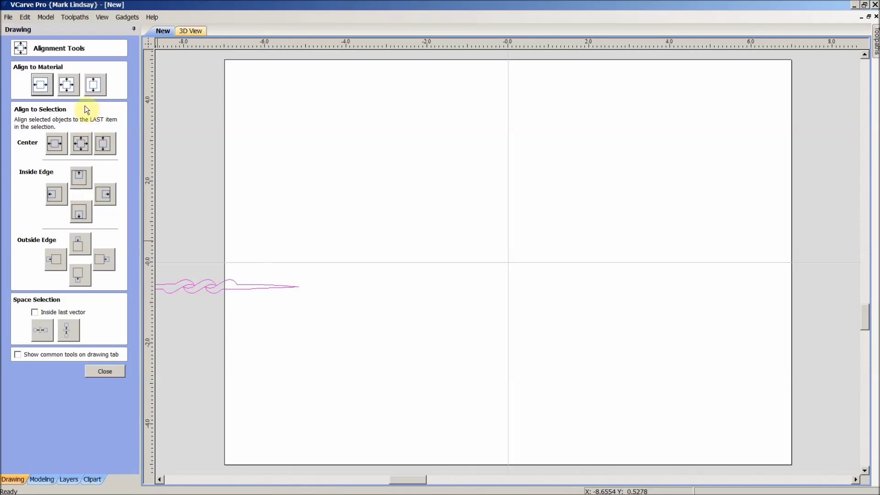
left_click(67, 84)
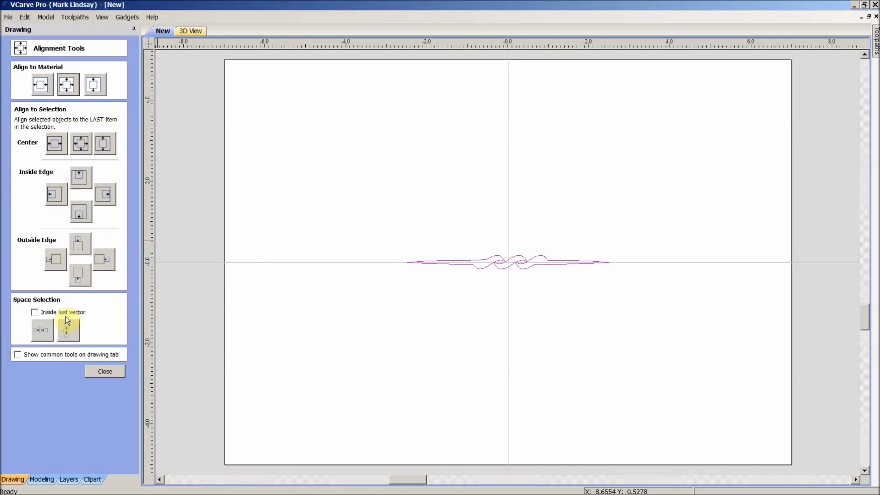
left_click(108, 370)
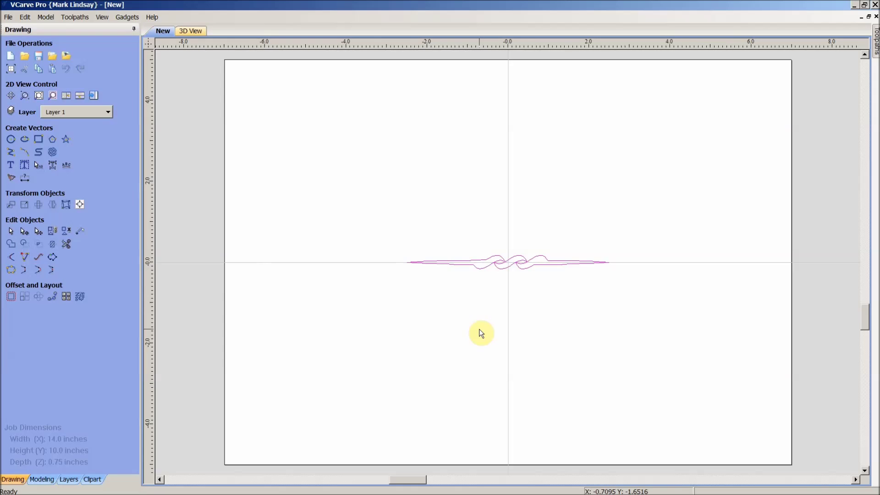